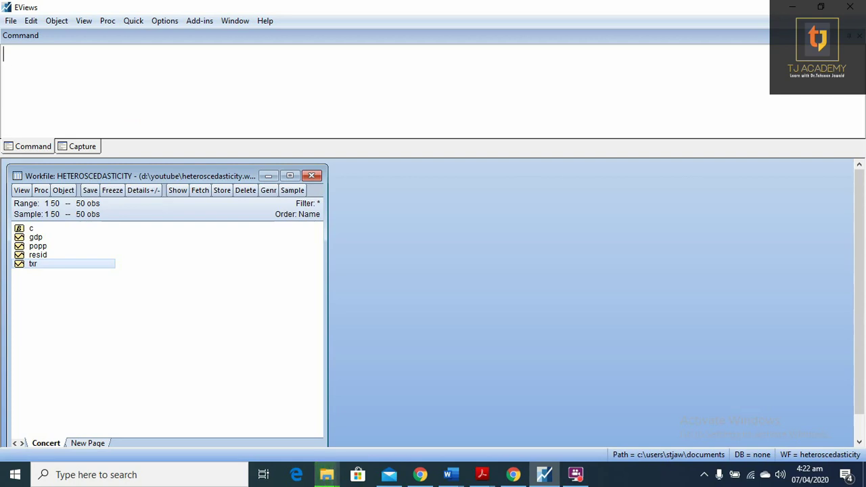
Step: Type the heading 'Detection and removals of heteroscedasticity in cross sectional regression.' in the command window
{"action": "type", "text": "Detec"}
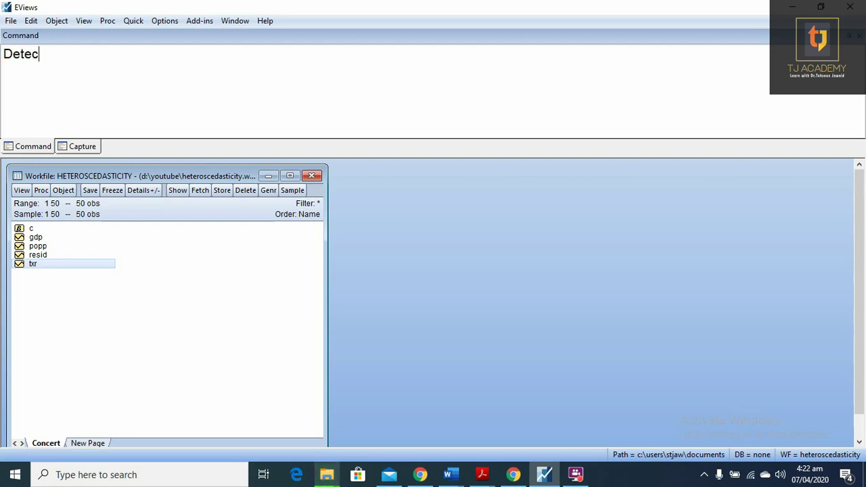
{"action": "type", "text": "tion and "}
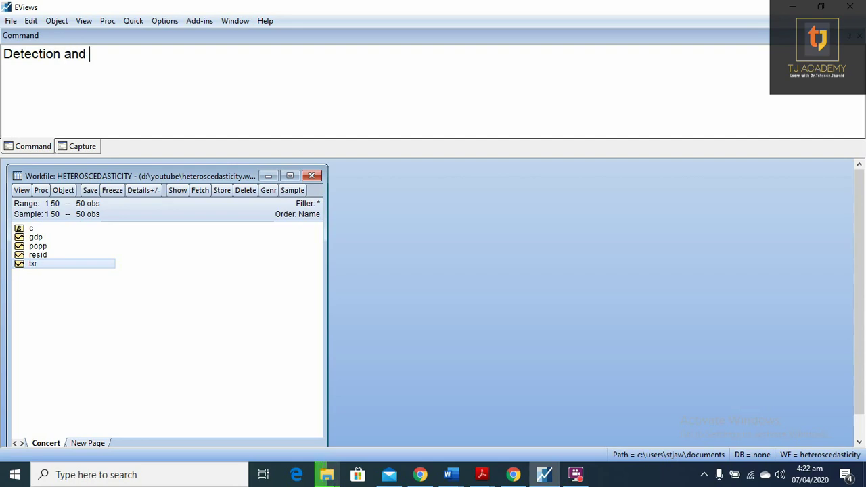
{"action": "type", "text": "removals "}
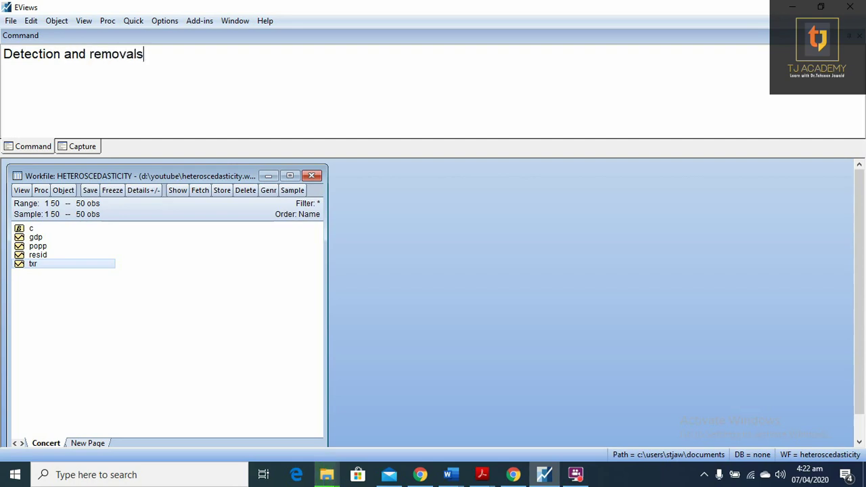
{"action": "type", "text": "of h"}
{"action": "type", "text": "eterosce"}
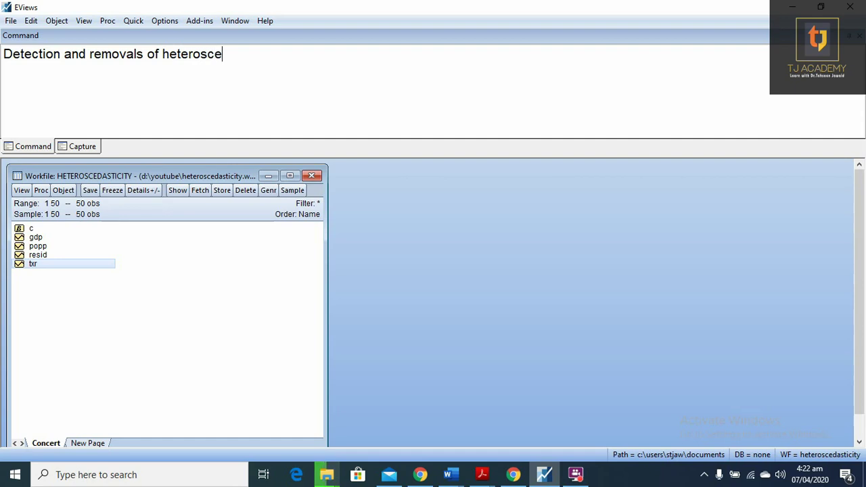
{"action": "type", "text": "dasticity "}
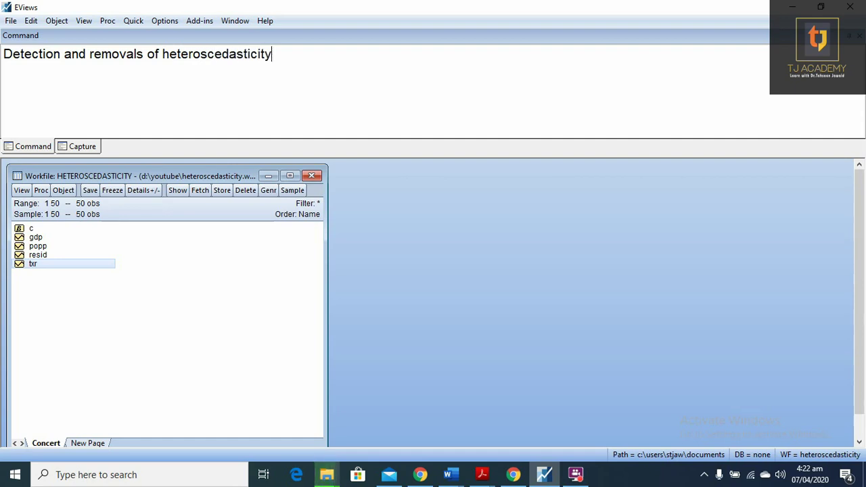
{"action": "type", "text": "in c"}
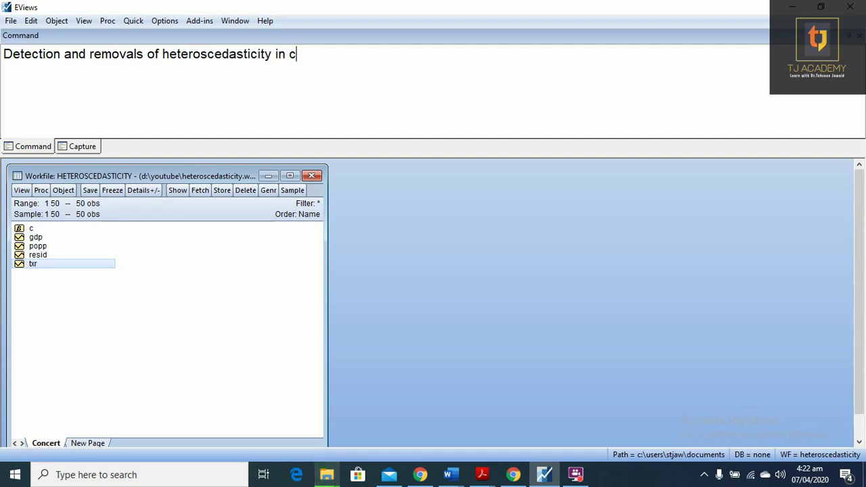
{"action": "type", "text": "ross s"}
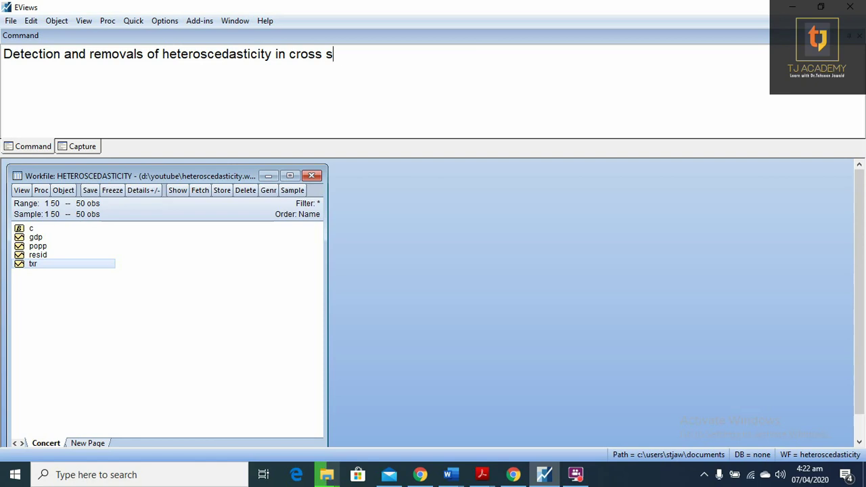
{"action": "type", "text": "ectional r"}
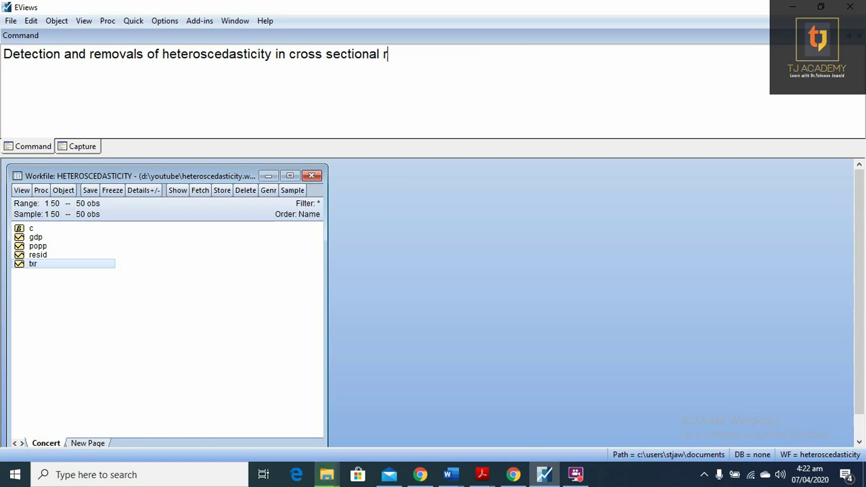
{"action": "type", "text": "egressio"}
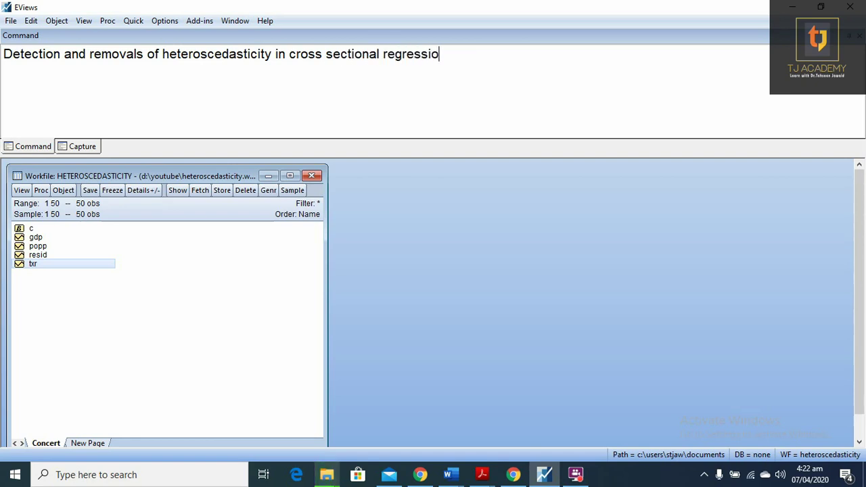
{"action": "type", "text": "n"}
{"action": "type", "text": "."}
{"action": "mouse_move", "coordinate": [157, 173]}
{"action": "left_mouse_down"}
{"action": "mouse_move", "coordinate": [181, 173]}
{"action": "mouse_move", "coordinate": [168, 169]}
{"action": "left_mouse_up"}
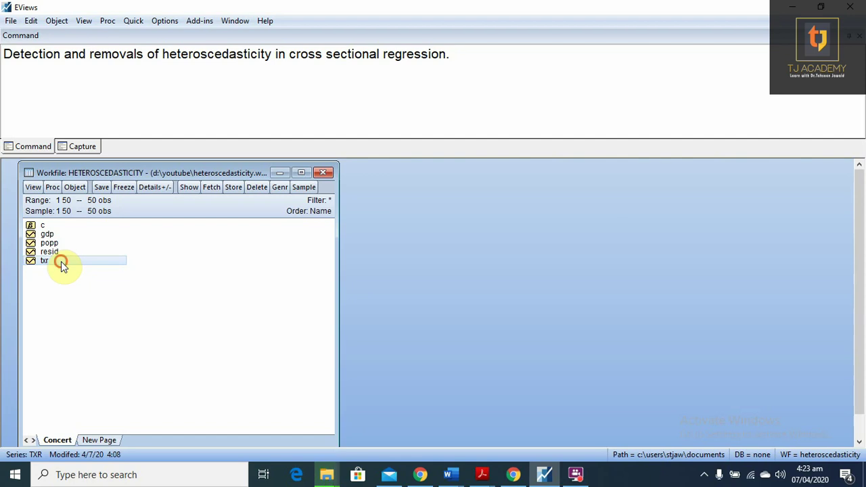
{"action": "left_click", "coordinate": [61, 234]}
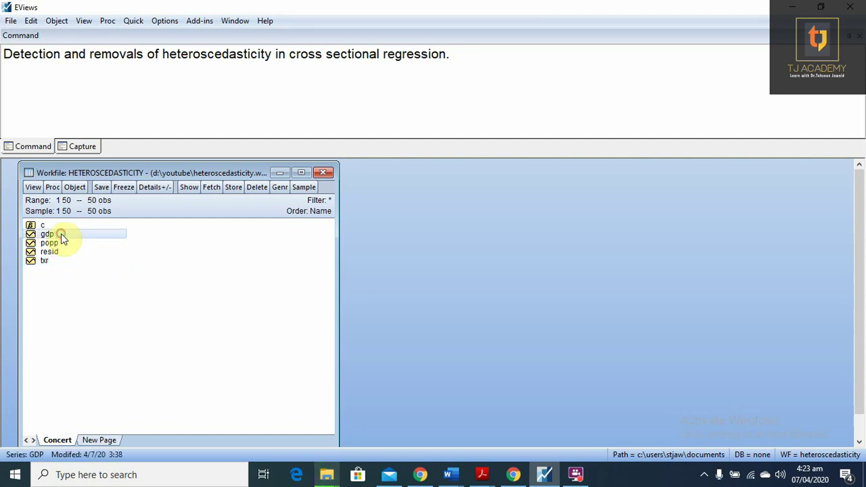
{"action": "left_click", "coordinate": [61, 243]}
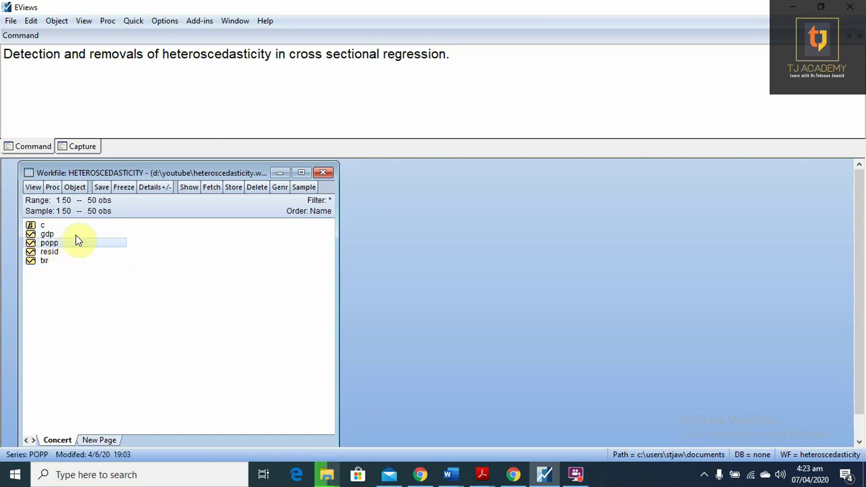
{"action": "left_click", "coordinate": [452, 56]}
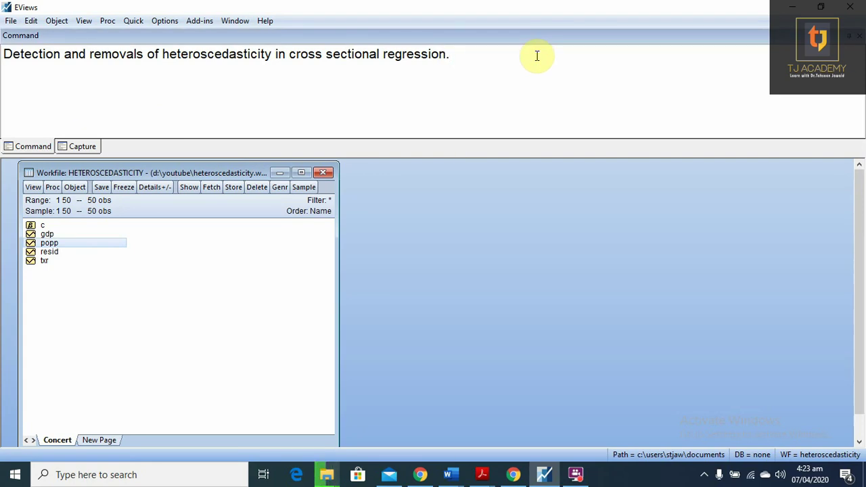
Step: Add the line 'Run regression analysis' below the heading
{"action": "key", "text": "Return"}
{"action": "type", "text": "R"}
{"action": "type", "text": "un "}
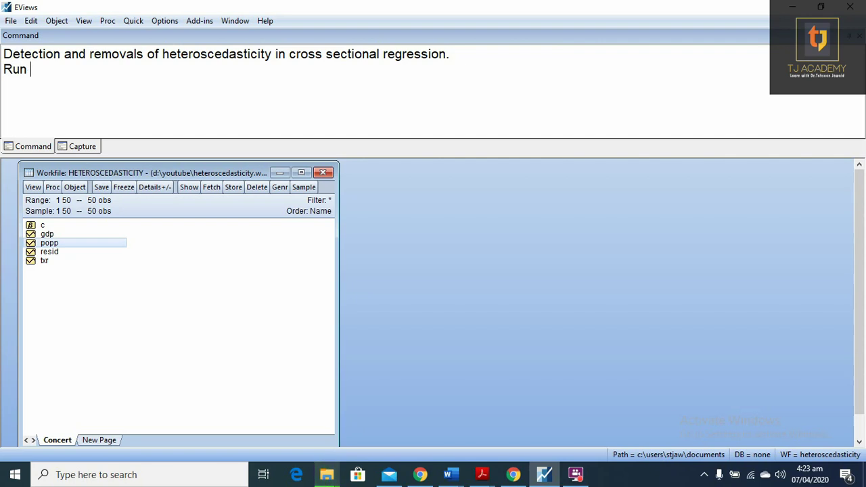
{"action": "type", "text": "regression"}
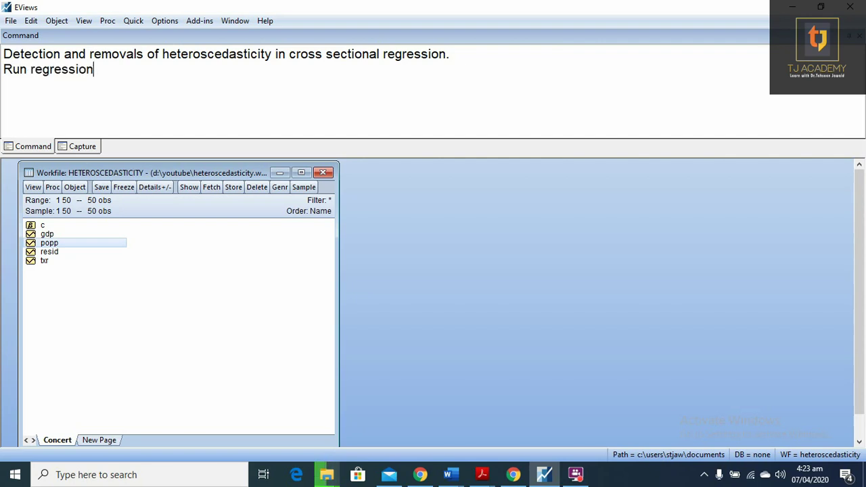
{"action": "type", "text": " an"}
{"action": "type", "text": "alysis"}
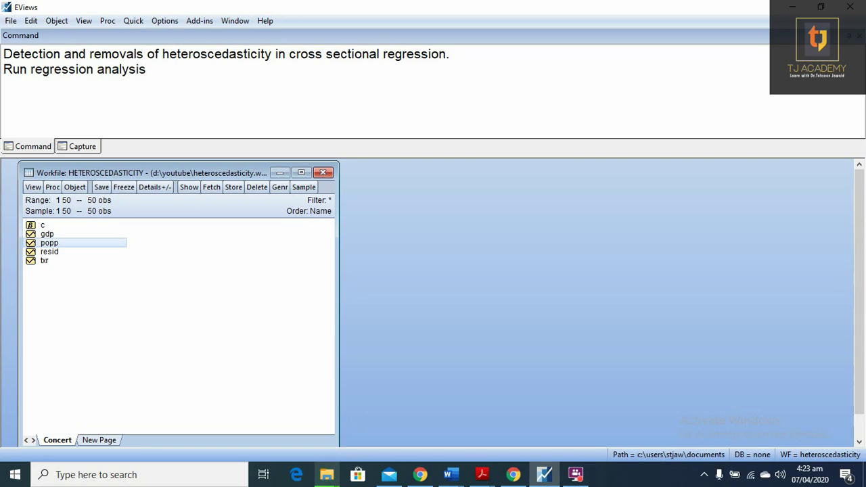
Step: Estimate 'txr c gdp' by least squares (GDP coefficient 0.015768, R-squared 0.769)
{"action": "left_click", "coordinate": [133, 21]}
{"action": "left_click", "coordinate": [205, 135]}
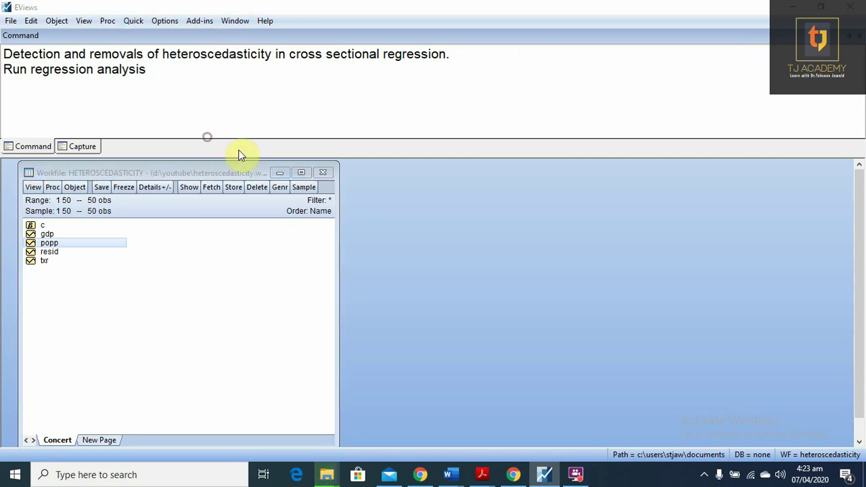
{"action": "left_click_drag", "start_coordinate": [444, 115], "coordinate": [536, 132]}
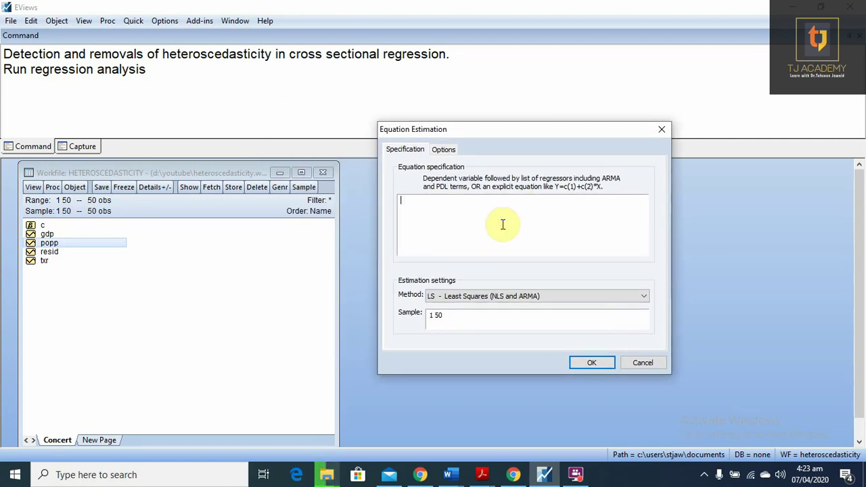
{"action": "type", "text": "txr"}
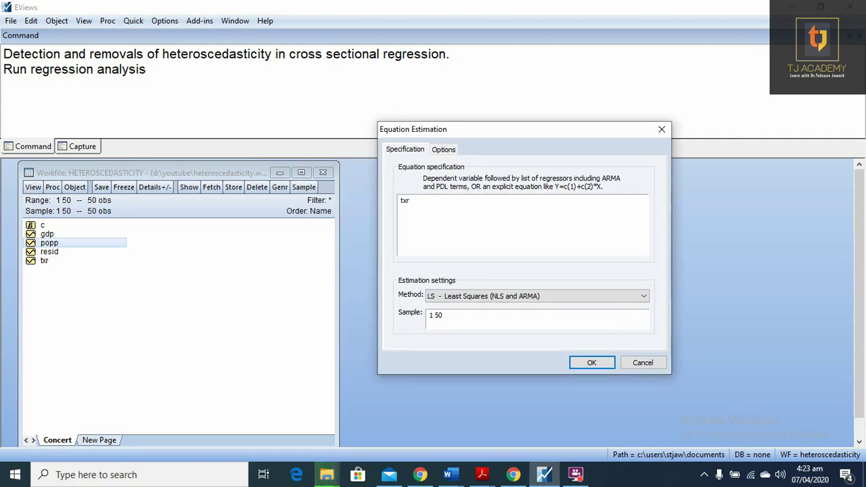
{"action": "type", "text": " c gdp"}
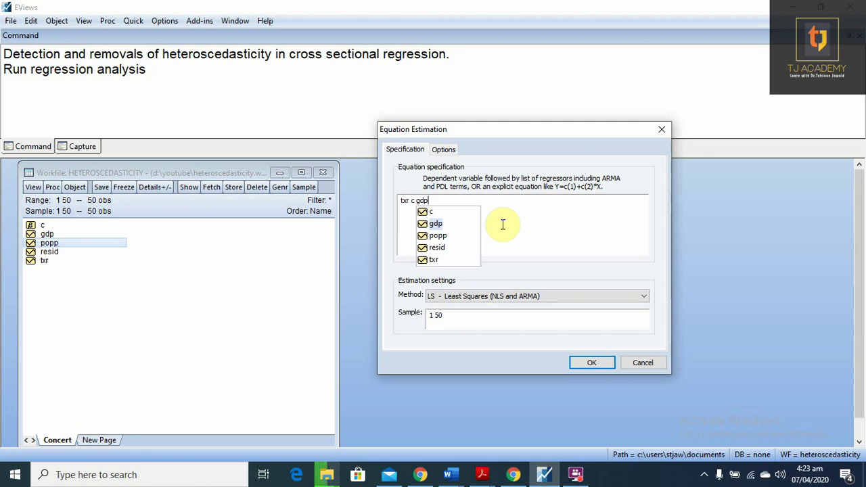
{"action": "key", "text": "Escape"}
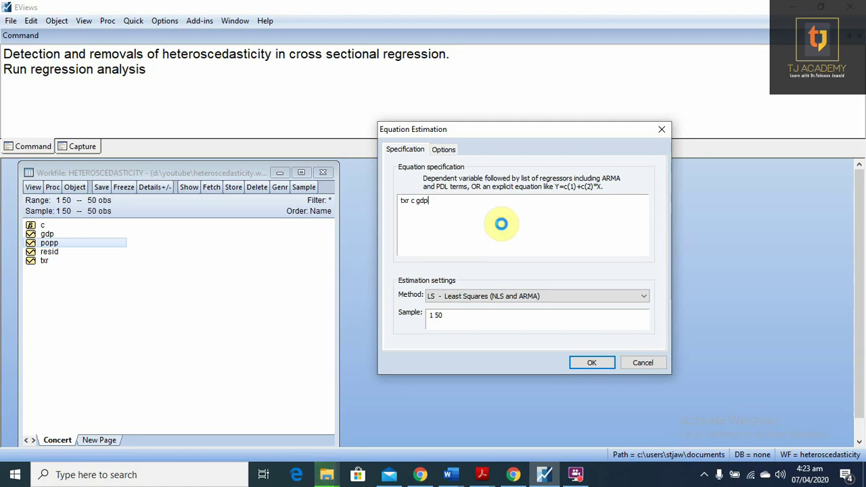
{"action": "key", "text": "Return"}
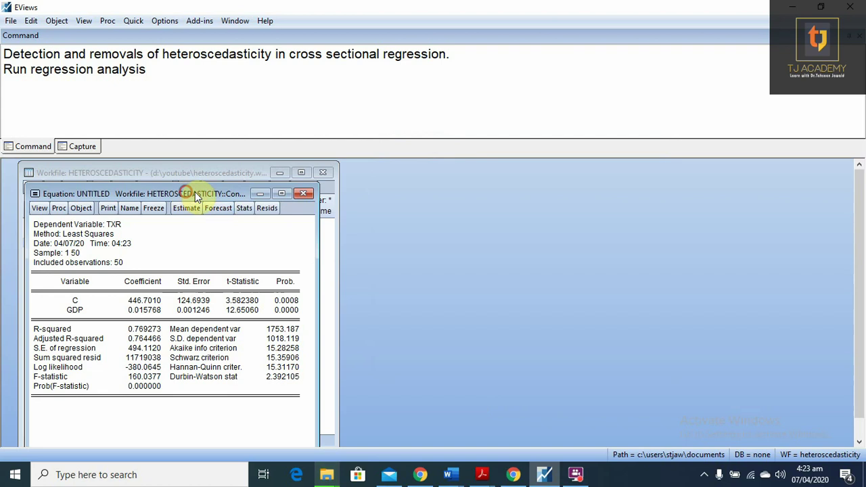
Step: Move the regression output beside the workfile list and return to the notes
{"action": "left_click_drag", "start_coordinate": [196, 195], "coordinate": [532, 170]}
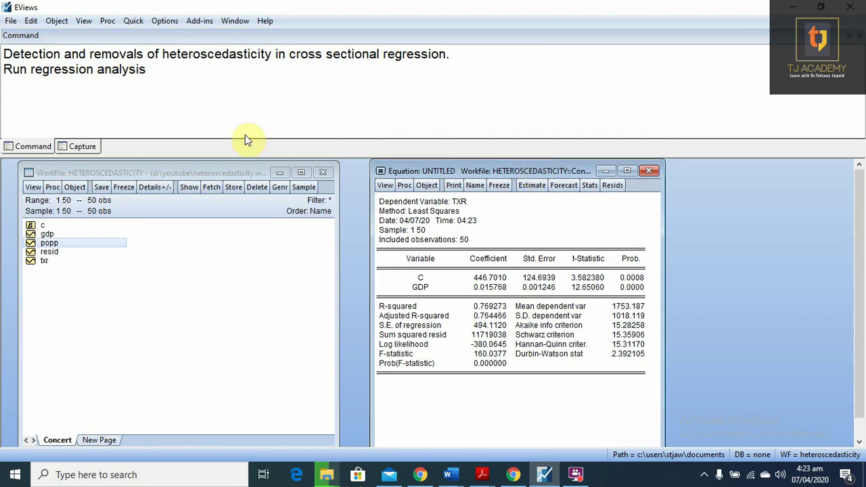
{"action": "left_click", "coordinate": [147, 70]}
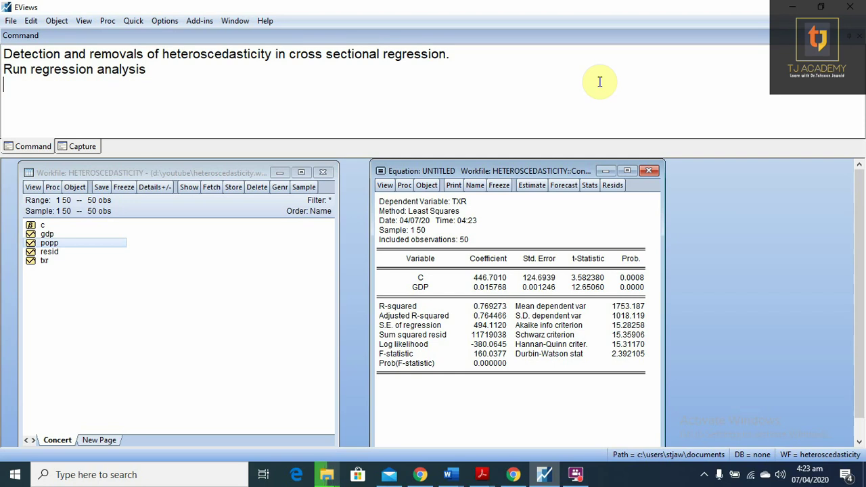
Step: Note the White test, 'Ho: no heteroscedasticity in the model', and the 0.05 p-value rule
{"action": "type", "text": "white "}
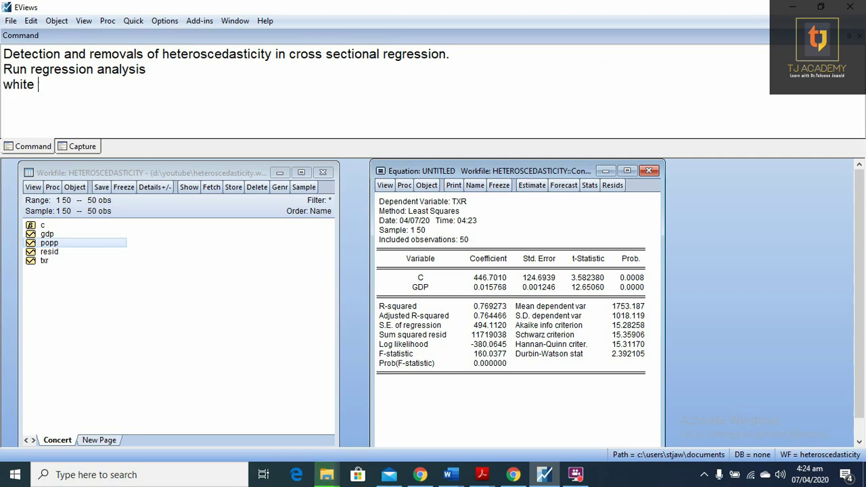
{"action": "type", "text": "heteros"}
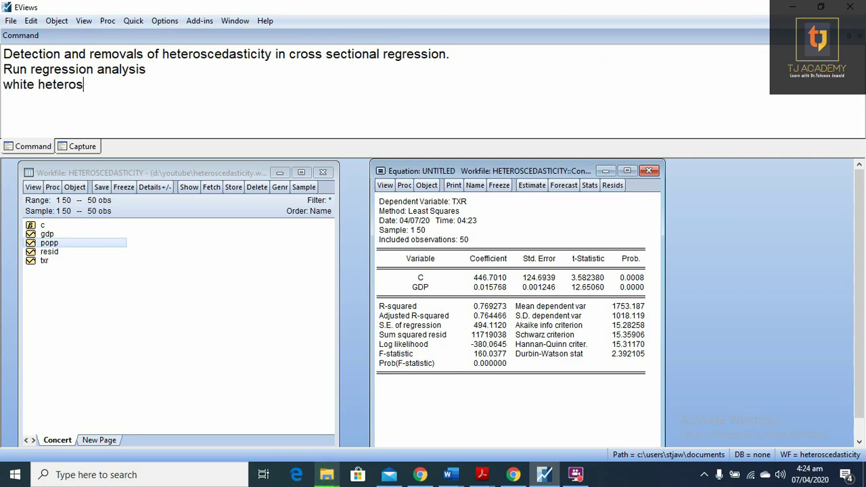
{"action": "type", "text": "cedasticit"}
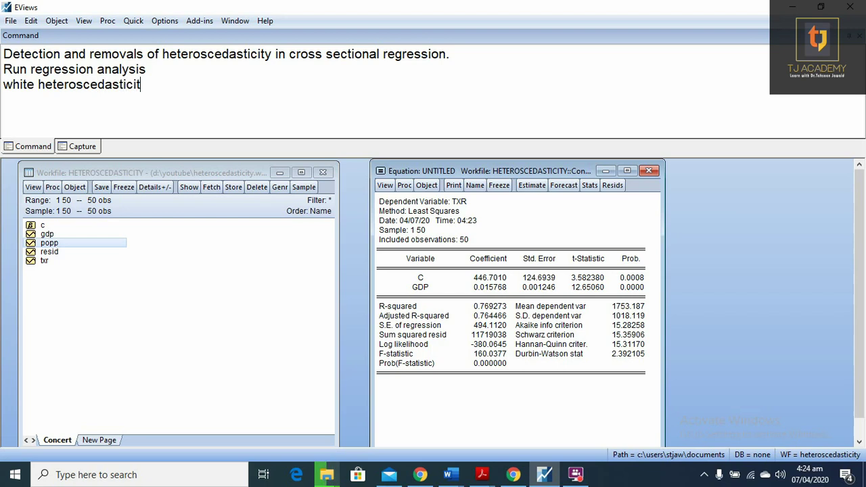
{"action": "type", "text": "y test"}
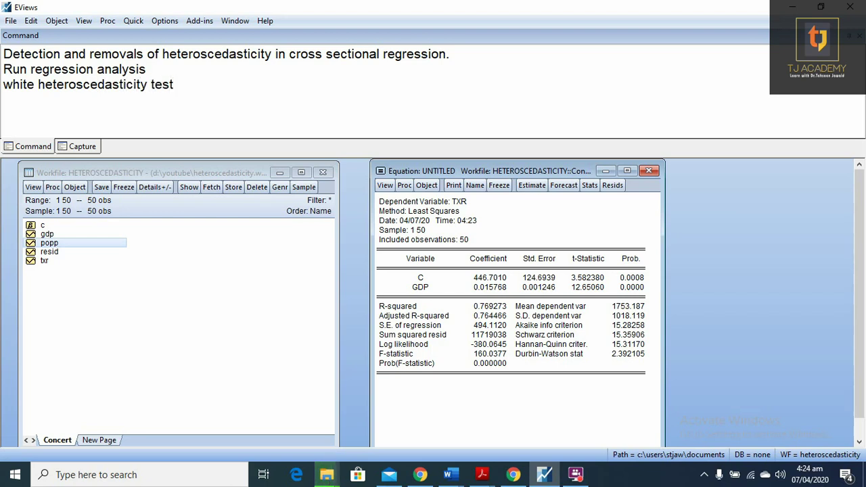
{"action": "key", "text": "Return"}
{"action": "type", "text": "Ho:"}
{"action": "type", "text": " no"}
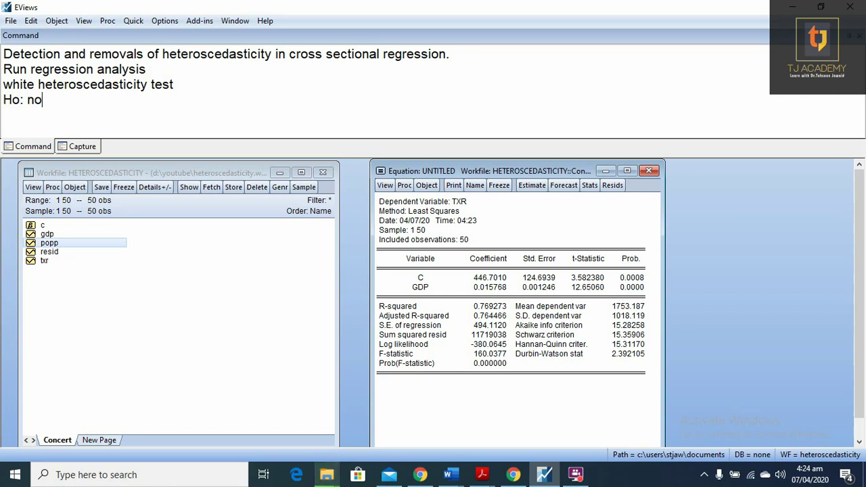
{"action": "type", "text": " heteros"}
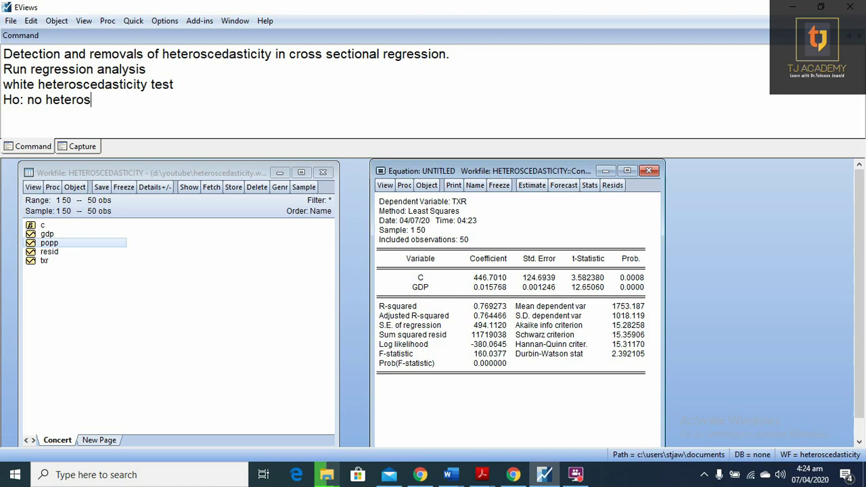
{"action": "type", "text": "cedastic"}
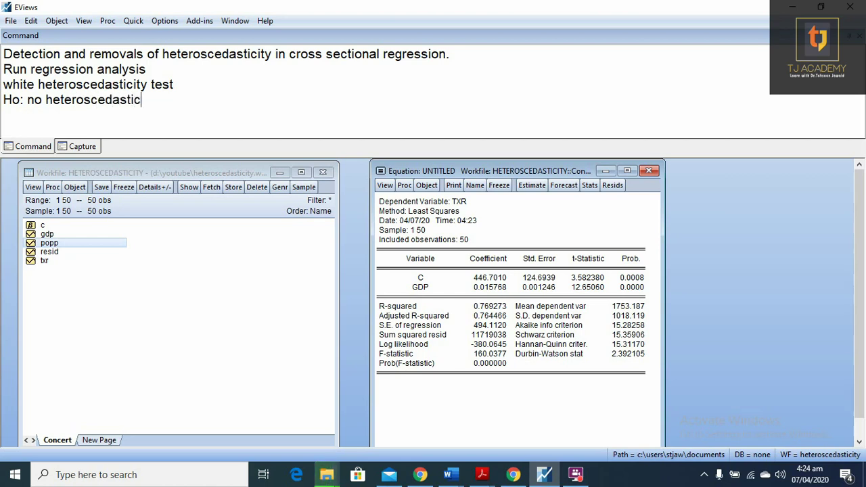
{"action": "type", "text": "ity in"}
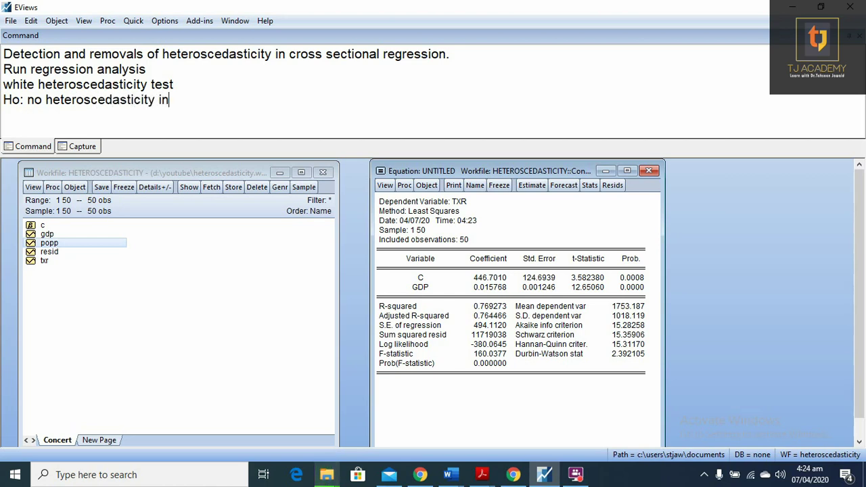
{"action": "type", "text": " the mode"}
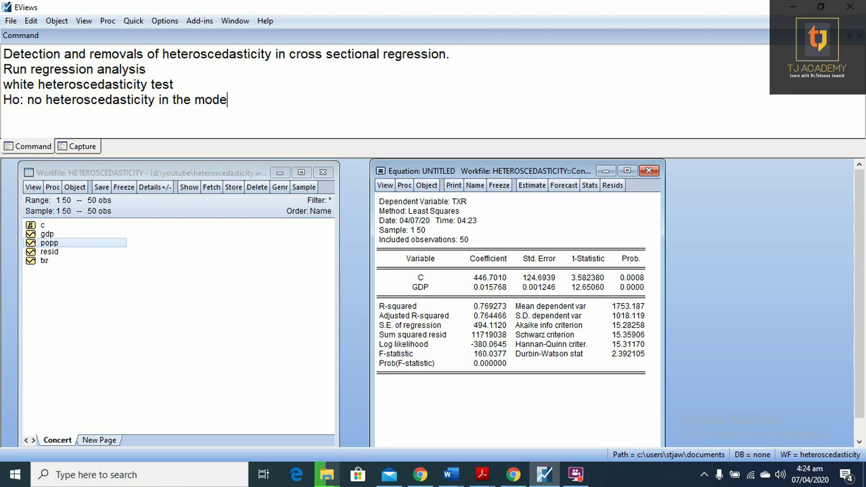
{"action": "type", "text": "l"}
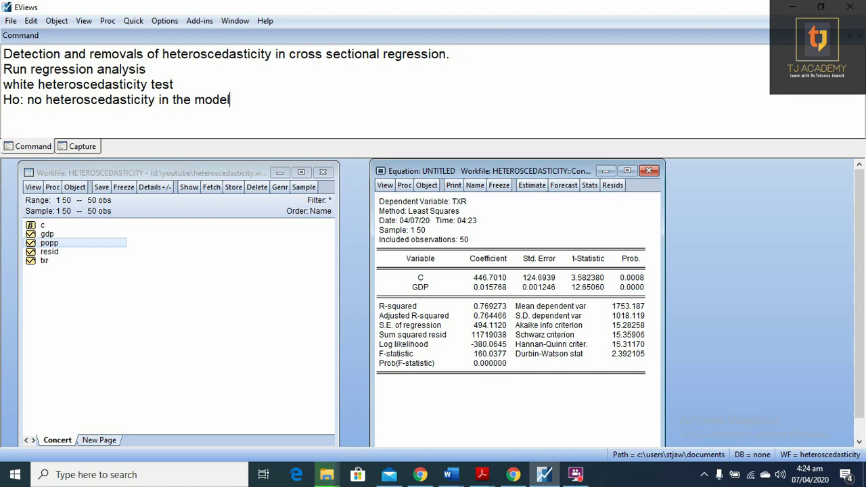
{"action": "key", "text": "Return"}
{"action": "type", "text": "p"}
{"action": "type", "text": "val"}
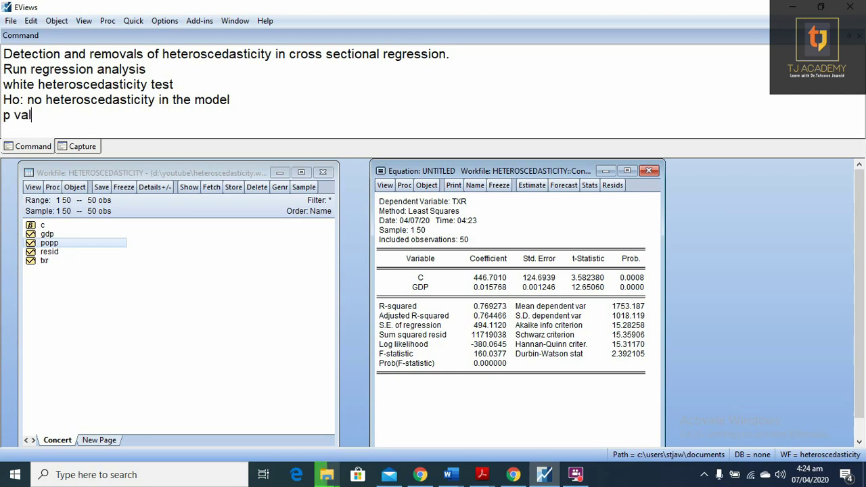
{"action": "type", "text": "ue is gr"}
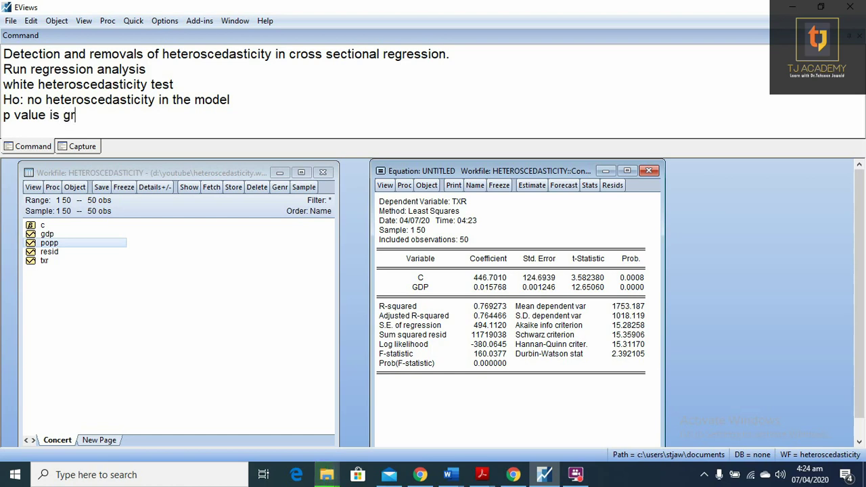
{"action": "type", "text": "eater "}
{"action": "type", "text": "than "}
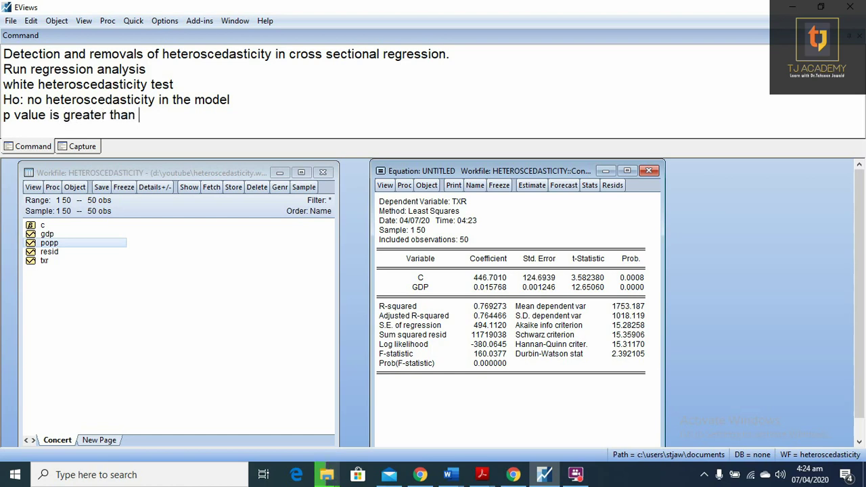
{"action": "type", "text": "0.0"}
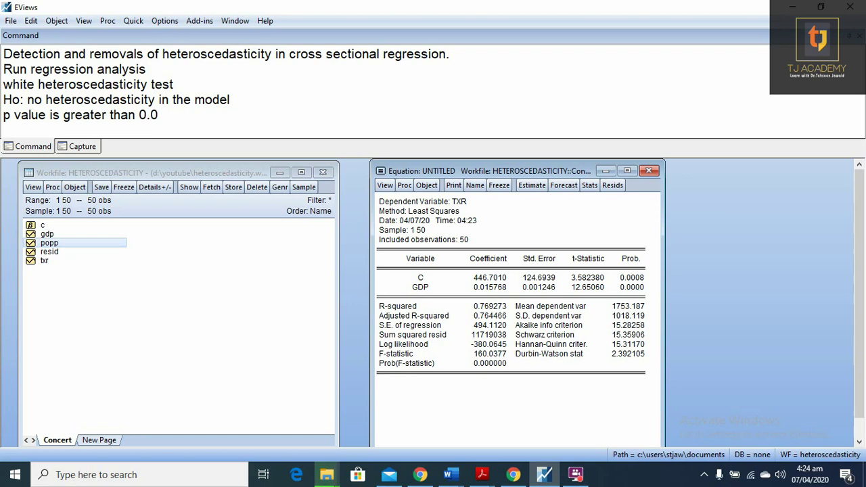
{"action": "type", "text": "5, "}
{"action": "type", "text": "it means "}
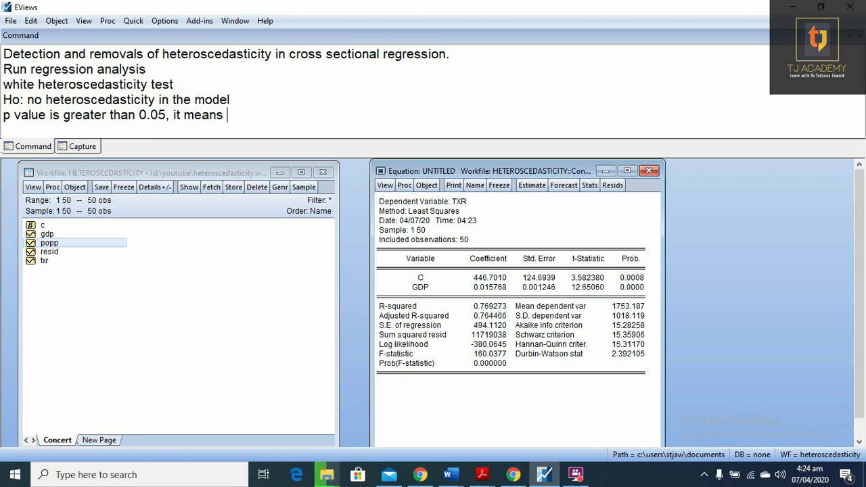
{"action": "type", "text": "acc"}
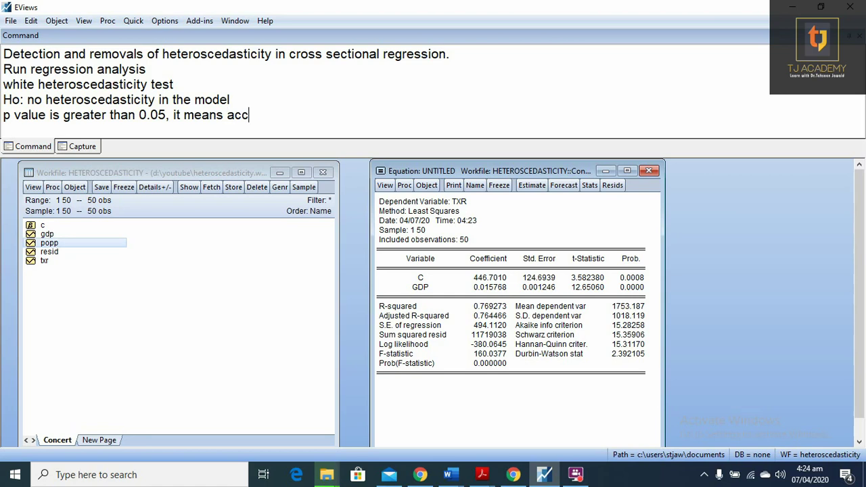
{"action": "type", "text": "ept H"}
{"action": "type", "text": "o, "}
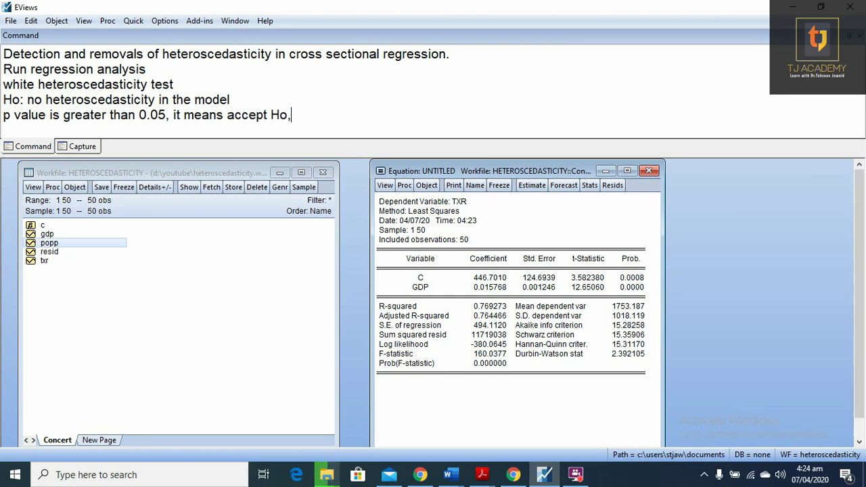
{"action": "type", "text": "No"}
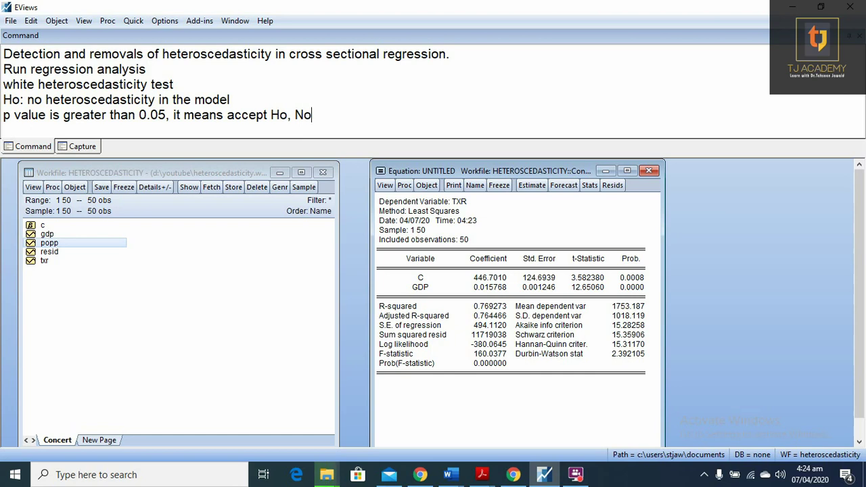
{"action": "type", "text": " heteros"}
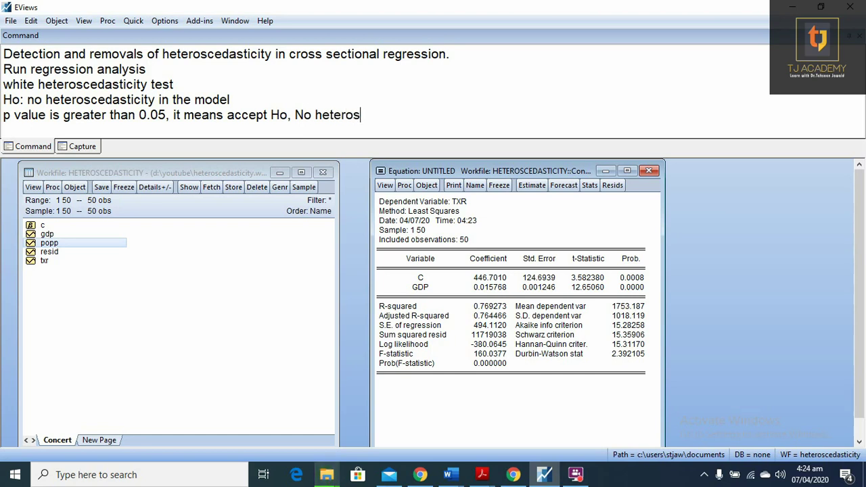
{"action": "type", "text": "cedastici"}
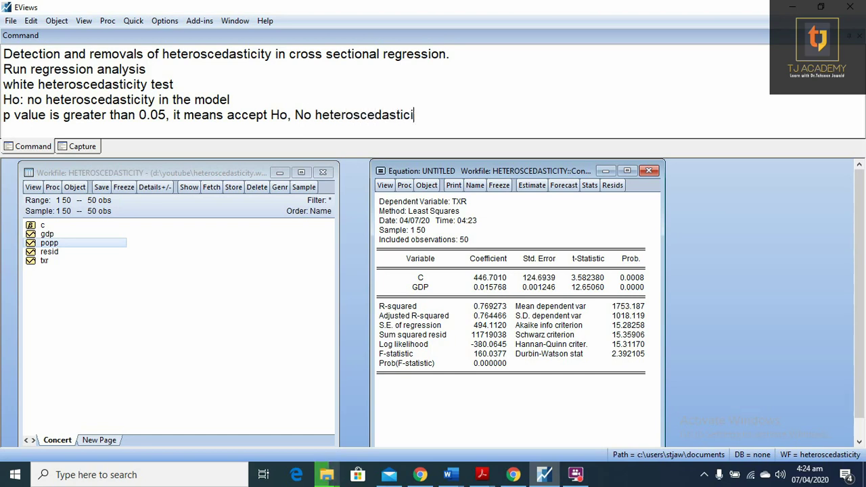
{"action": "type", "text": "ty "}
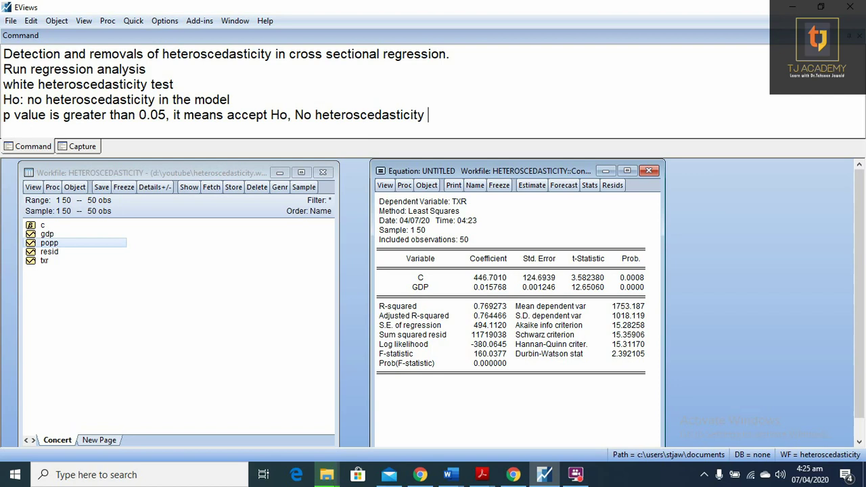
{"action": "type", "text": "p "}
{"action": "type", "text": "value i"}
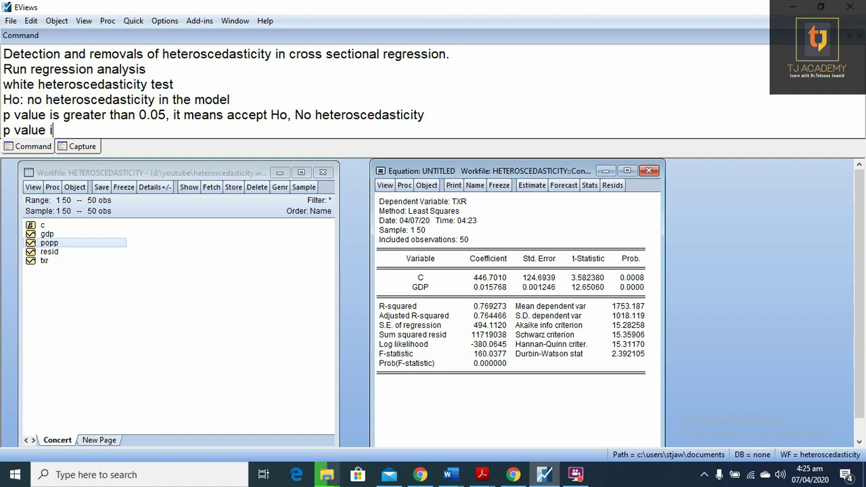
{"action": "type", "text": "s les"}
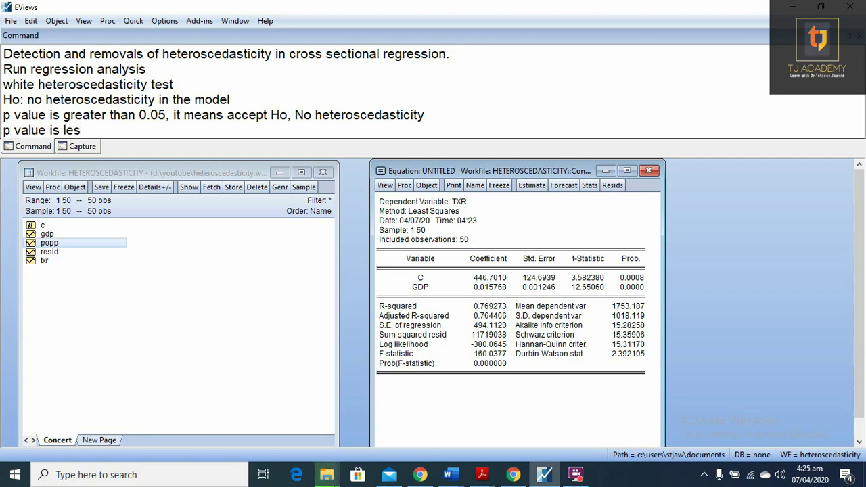
{"action": "type", "text": "s than "}
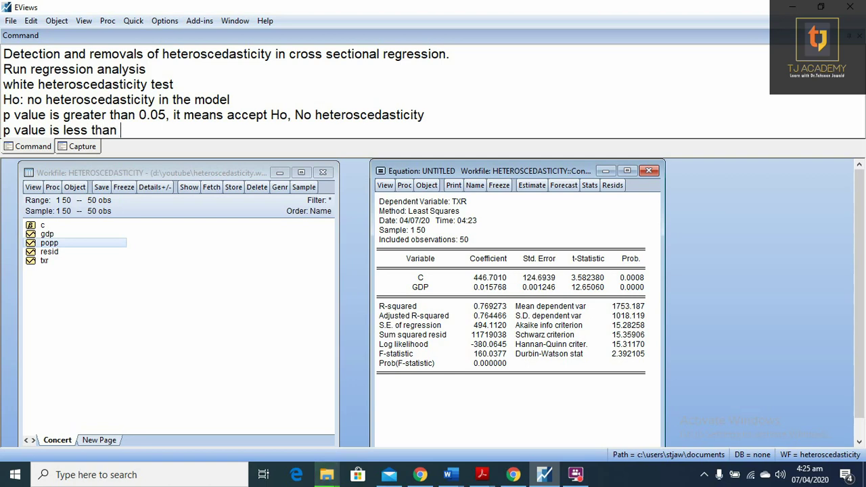
{"action": "type", "text": "0.05"}
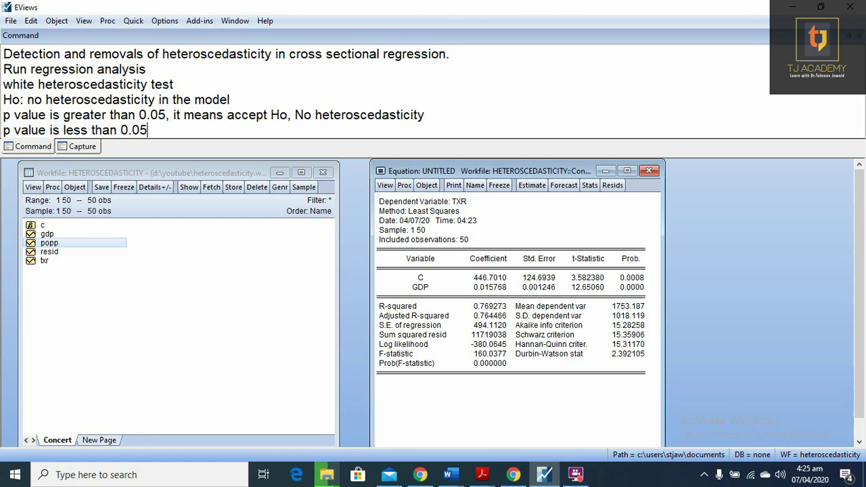
{"action": "type", "text": ", it"}
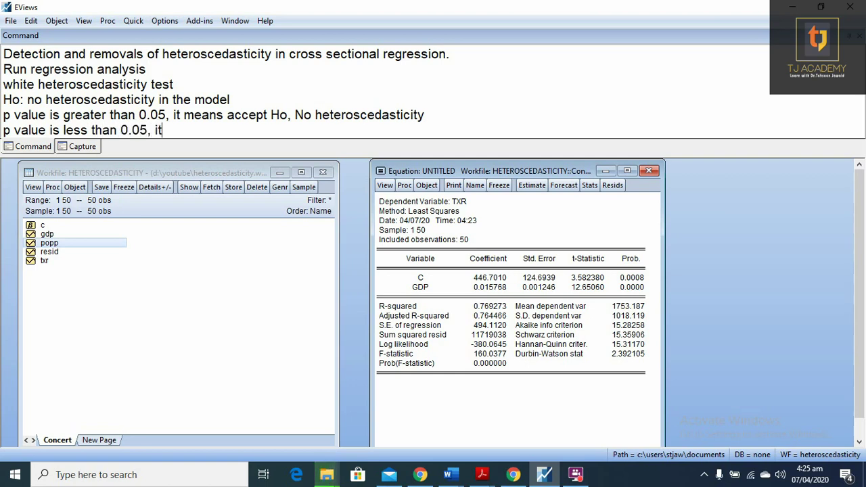
{"action": "type", "text": " means "}
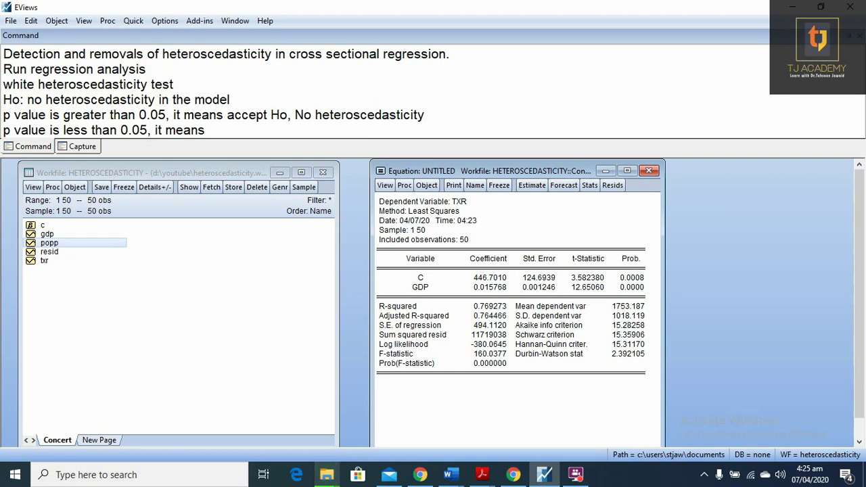
{"action": "type", "text": "there is "}
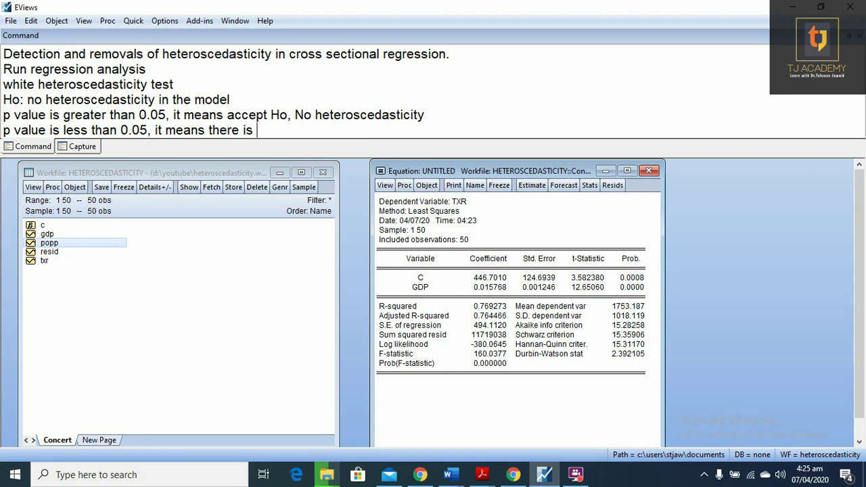
{"action": "type", "text": "hetero"}
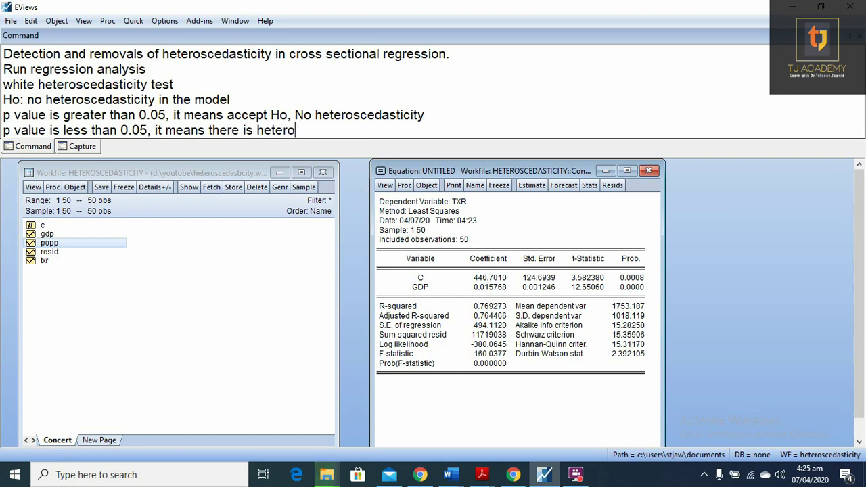
{"action": "type", "text": "scedasti"}
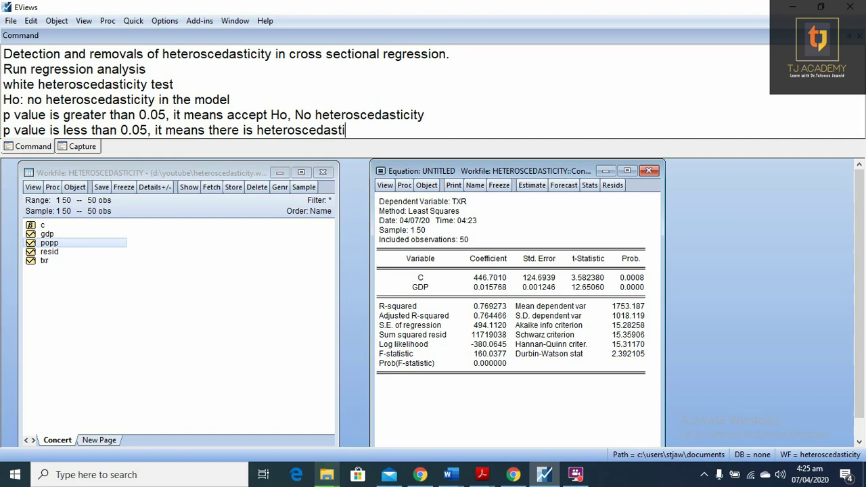
{"action": "type", "text": "city "}
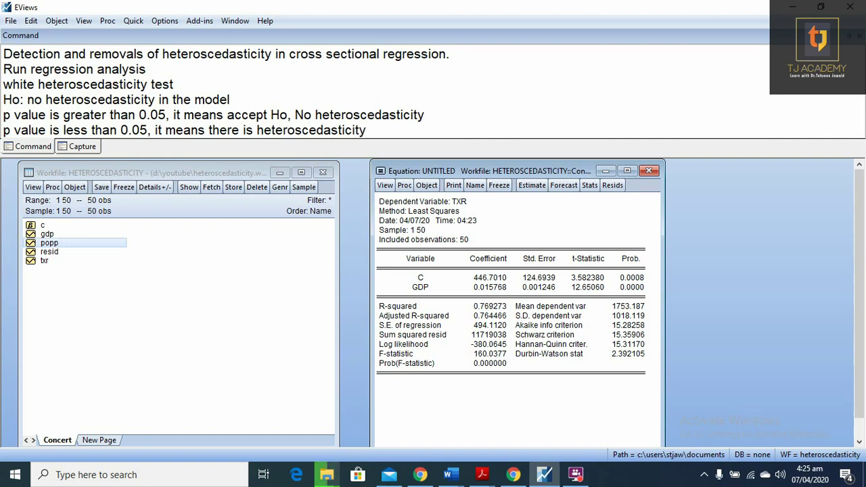
{"action": "type", "text": "in the mode"}
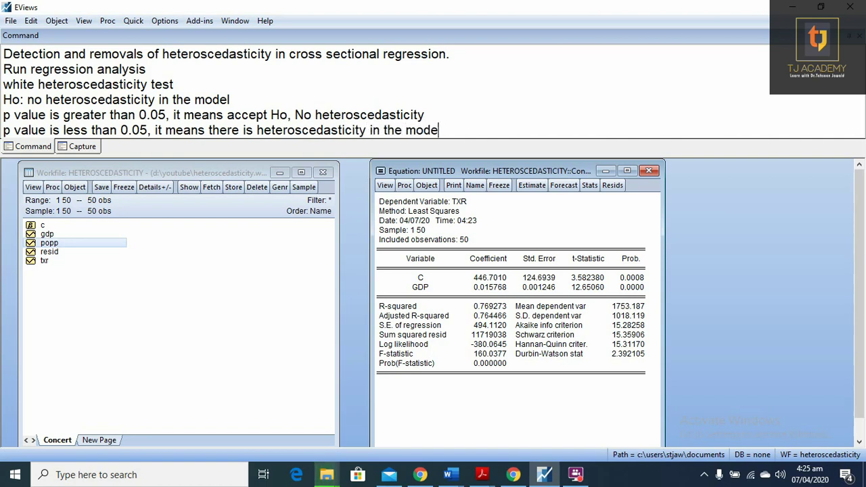
{"action": "type", "text": "l"}
{"action": "left_click", "coordinate": [391, 189]}
{"action": "mouse_move", "coordinate": [427, 302]}
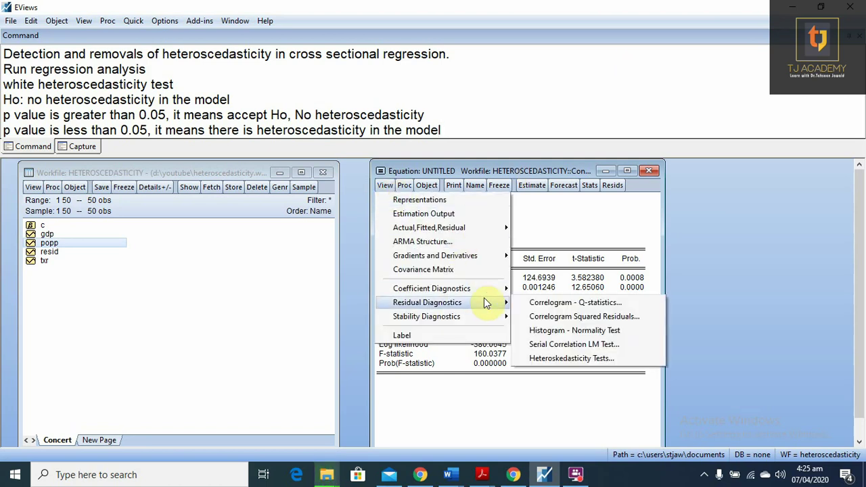
{"action": "left_click", "coordinate": [614, 360]}
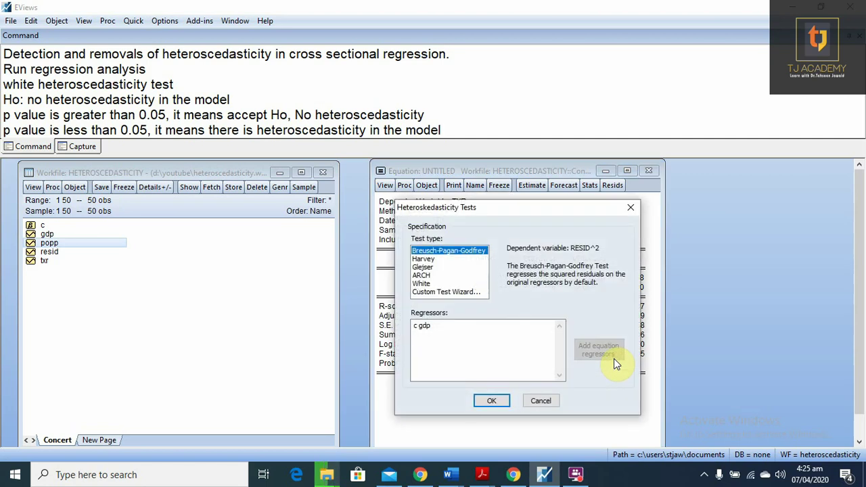
{"action": "left_click", "coordinate": [427, 285]}
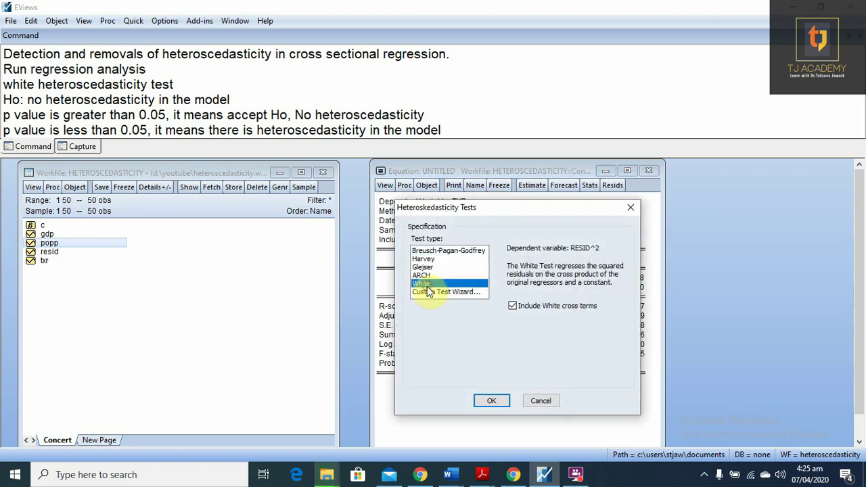
{"action": "left_click", "coordinate": [492, 402]}
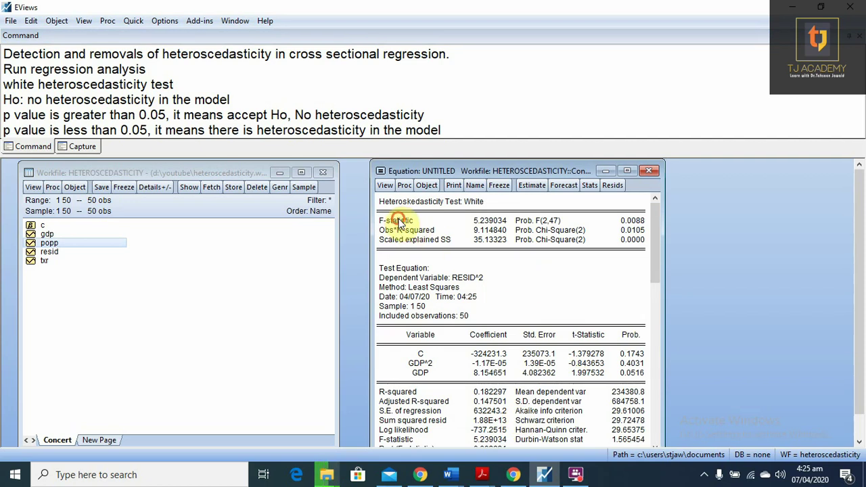
{"action": "left_click_drag", "start_coordinate": [399, 221], "coordinate": [636, 229]}
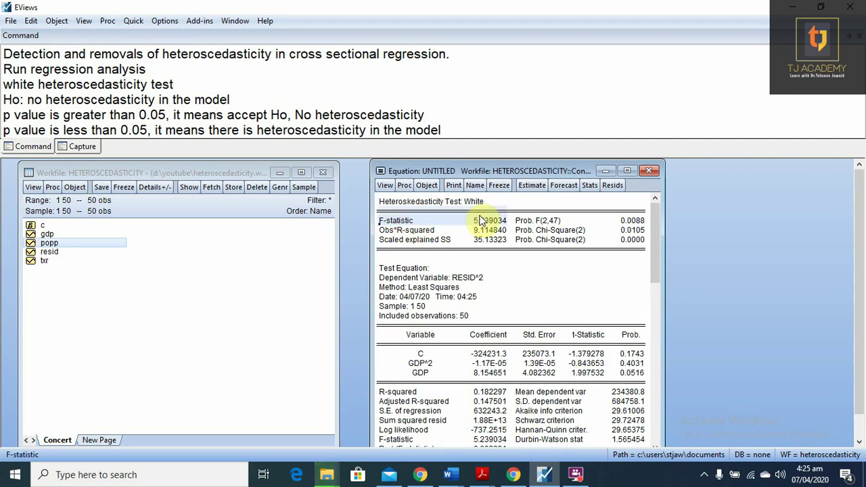
{"action": "left_click", "coordinate": [637, 227]}
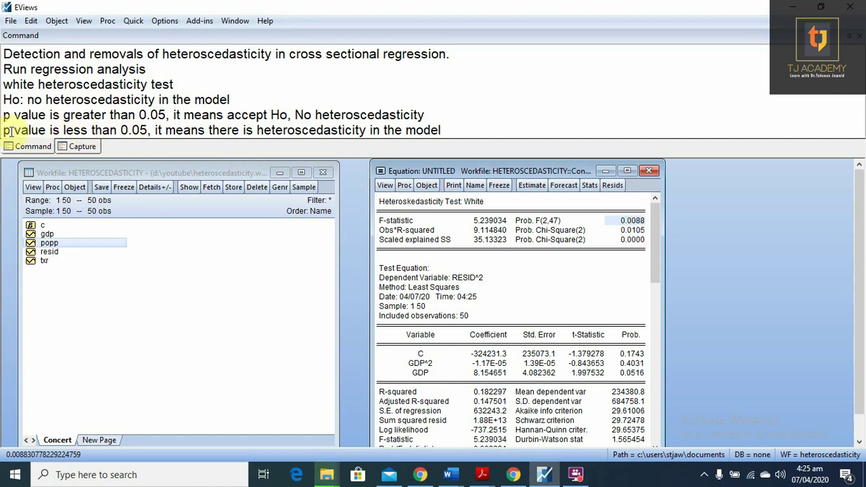
{"action": "left_click_drag", "start_coordinate": [4, 130], "coordinate": [151, 131]}
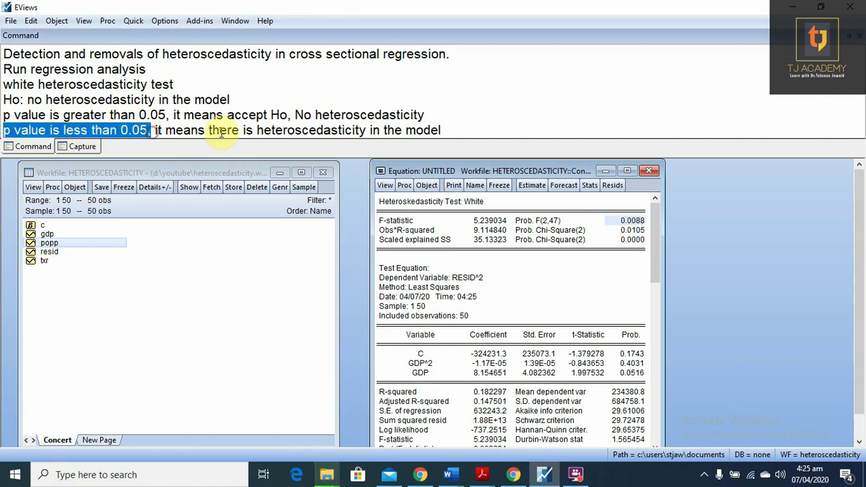
{"action": "left_click_drag", "start_coordinate": [208, 130], "coordinate": [366, 129]}
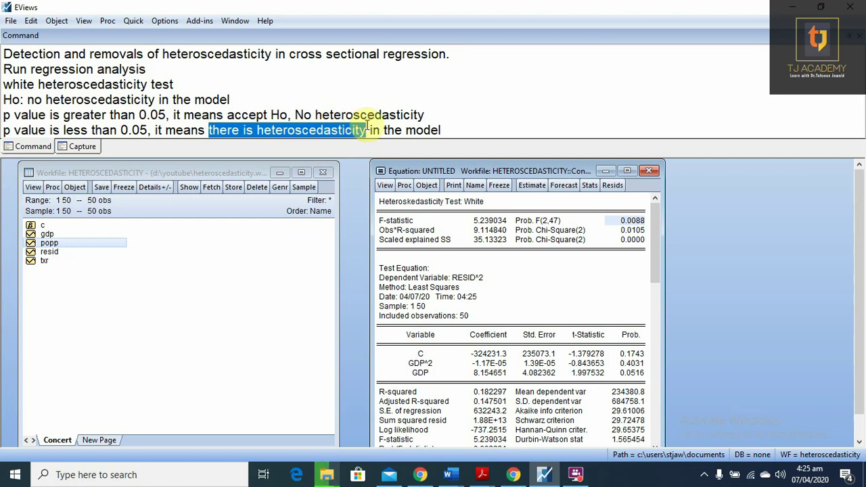
{"action": "left_click", "coordinate": [614, 284]}
{"action": "left_click", "coordinate": [590, 186]}
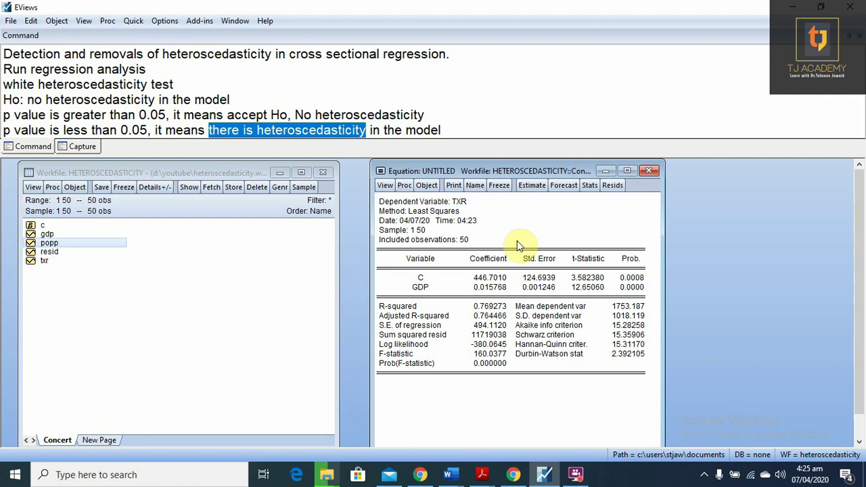
Step: Add a 'Removals:' heading with 'weighted least square' as the first method
{"action": "left_click", "coordinate": [462, 128]}
{"action": "key", "text": "Return"}
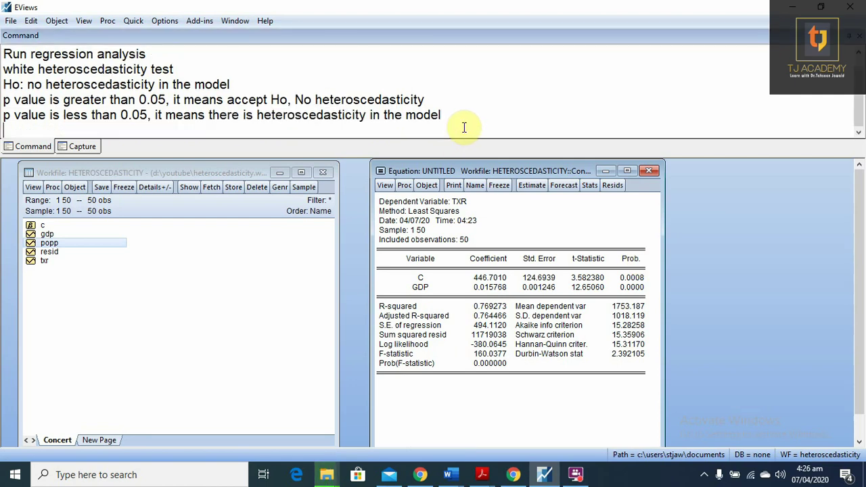
{"action": "type", "text": "R"}
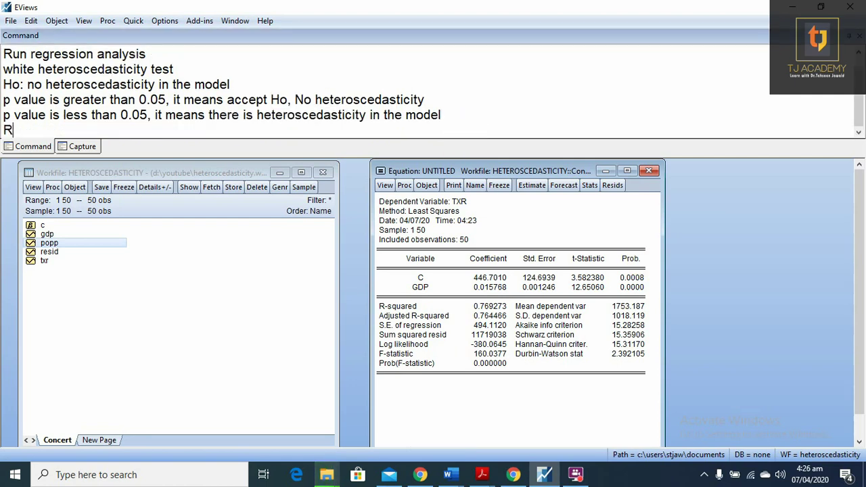
{"action": "type", "text": "emovals"}
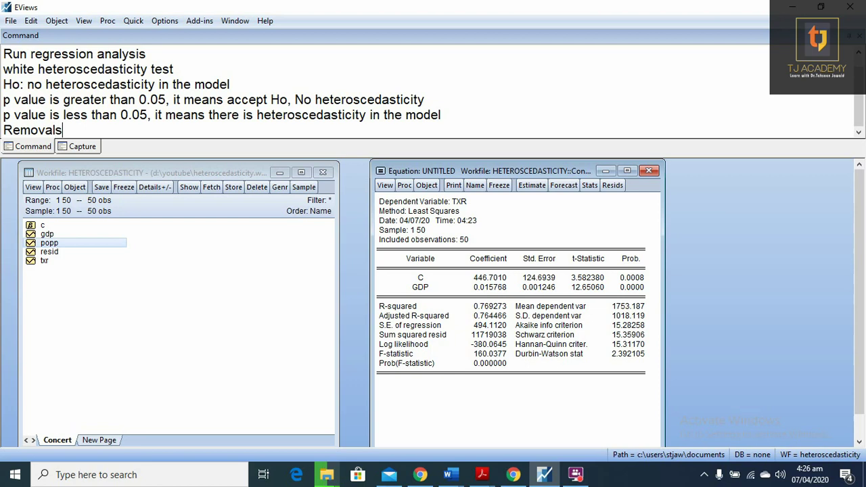
{"action": "type", "text": ":"}
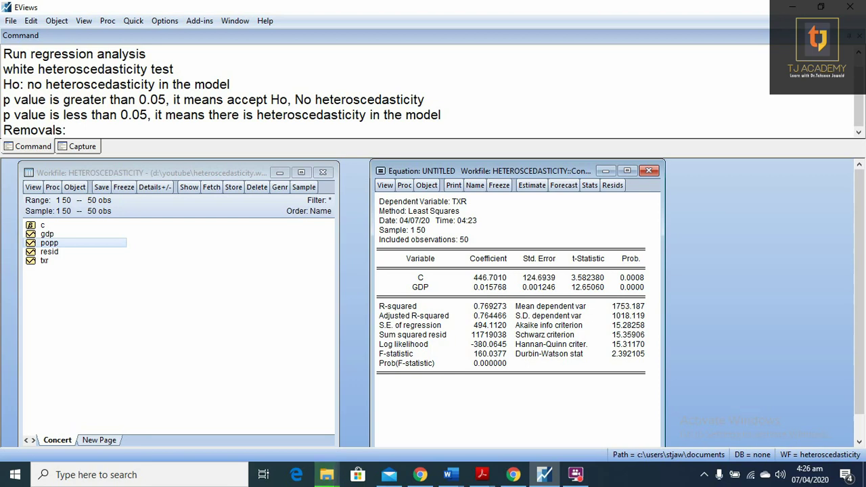
{"action": "key", "text": "Return"}
{"action": "type", "text": "1."}
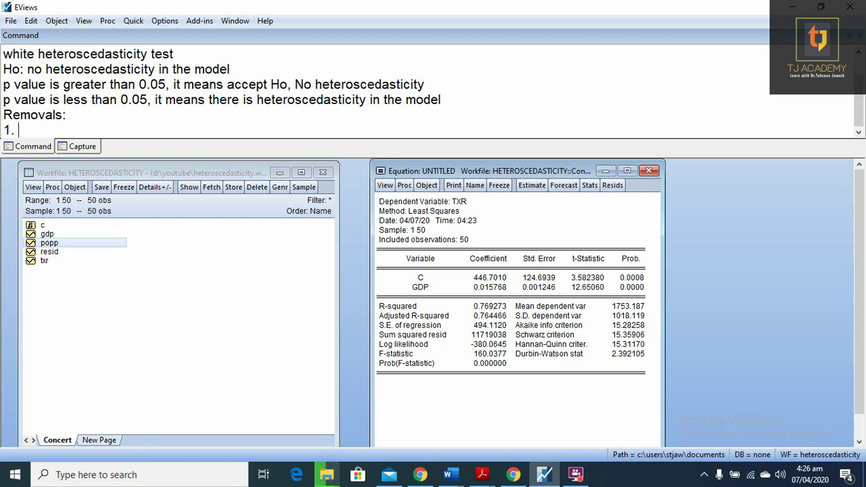
{"action": "type", "text": "wie"}
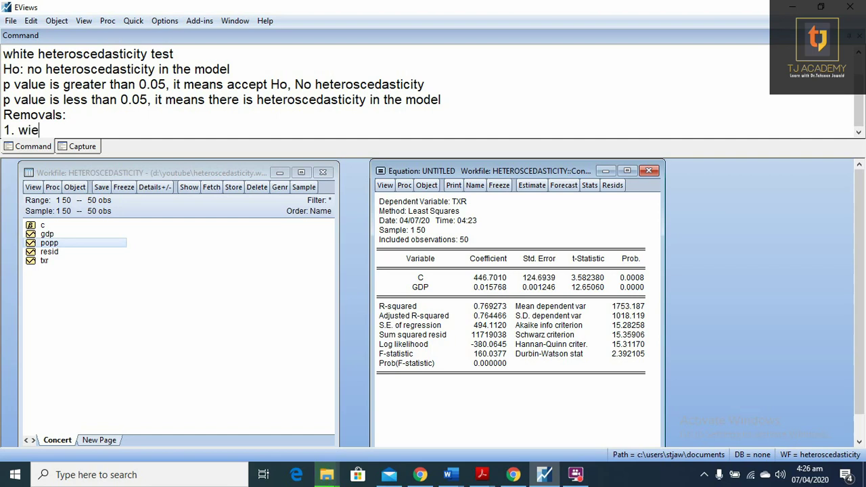
{"action": "type", "text": "ghted"}
{"action": "key", "text": "BackSpace"}
{"action": "type", "text": "i"}
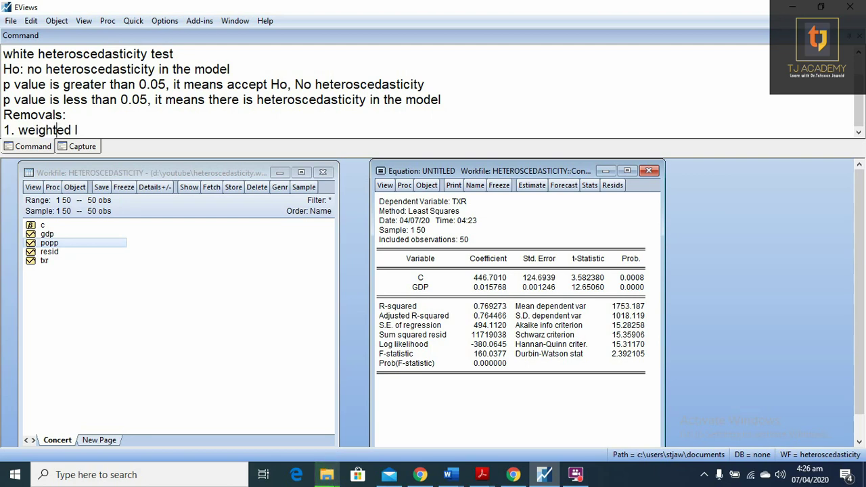
{"action": "type", "text": "ea"}
{"action": "type", "text": "st squar"}
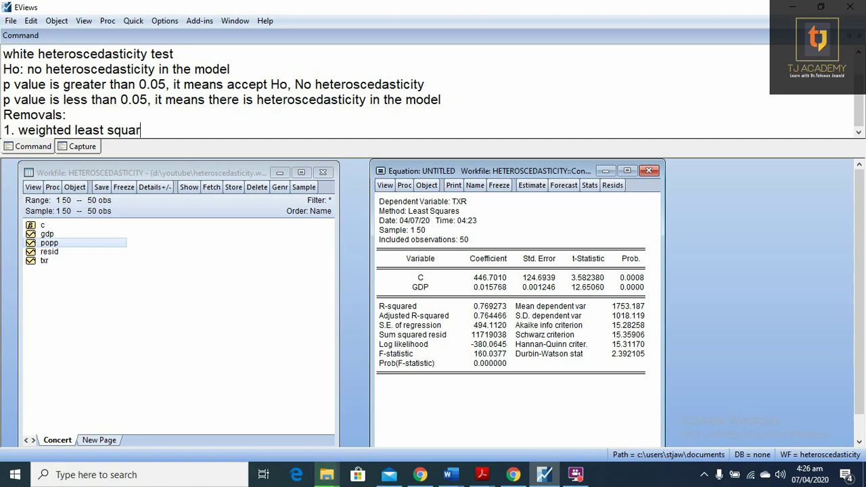
{"action": "type", "text": "e"}
Step: Add 'HAC test' as the second removal method and select the popp series
{"action": "key", "text": "Return"}
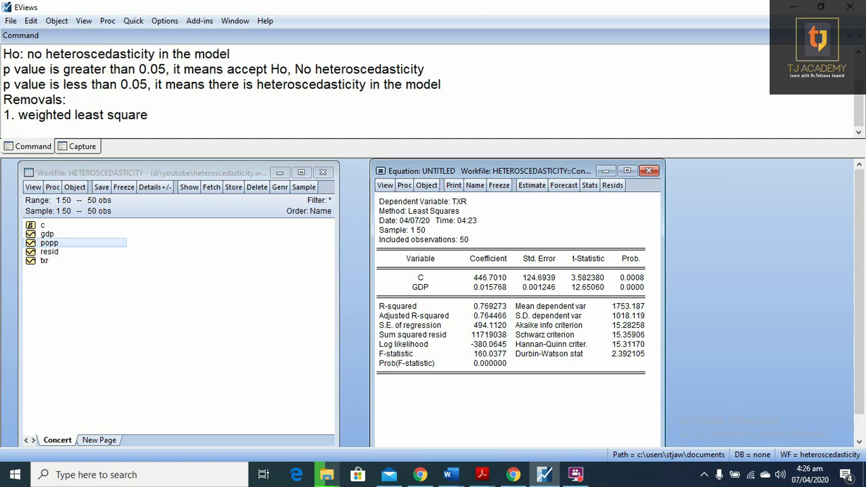
{"action": "type", "text": "2.HA"}
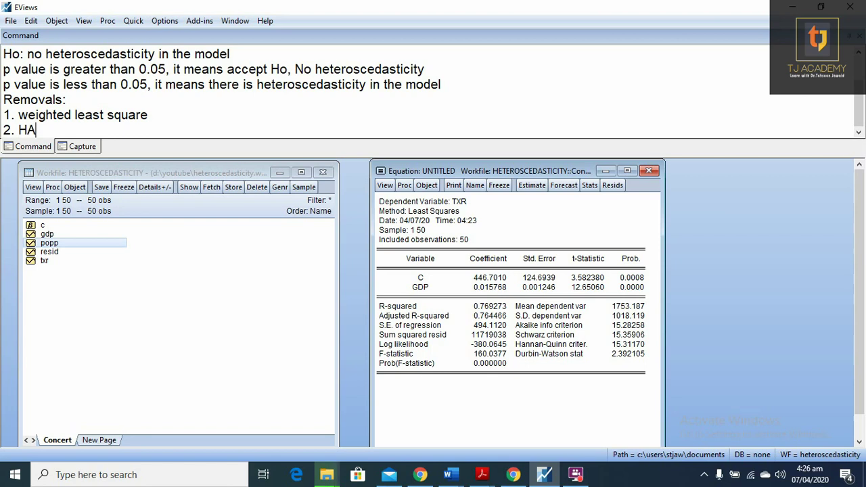
{"action": "type", "text": "C test"}
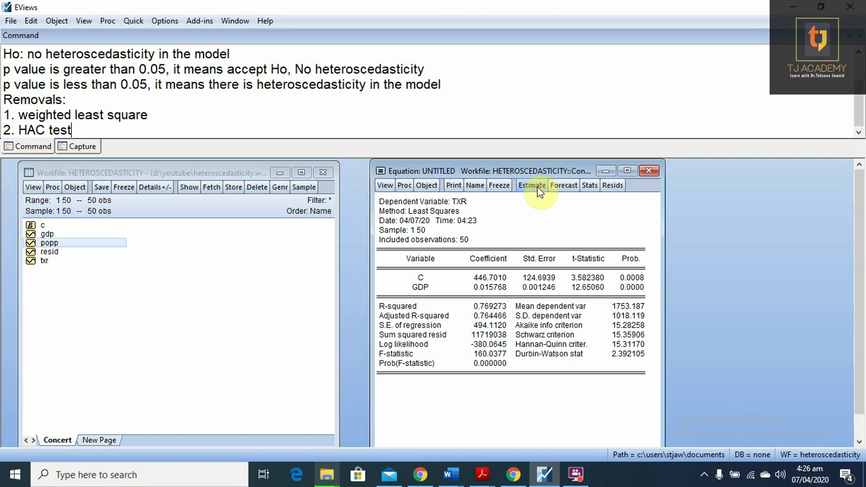
{"action": "left_click", "coordinate": [152, 293]}
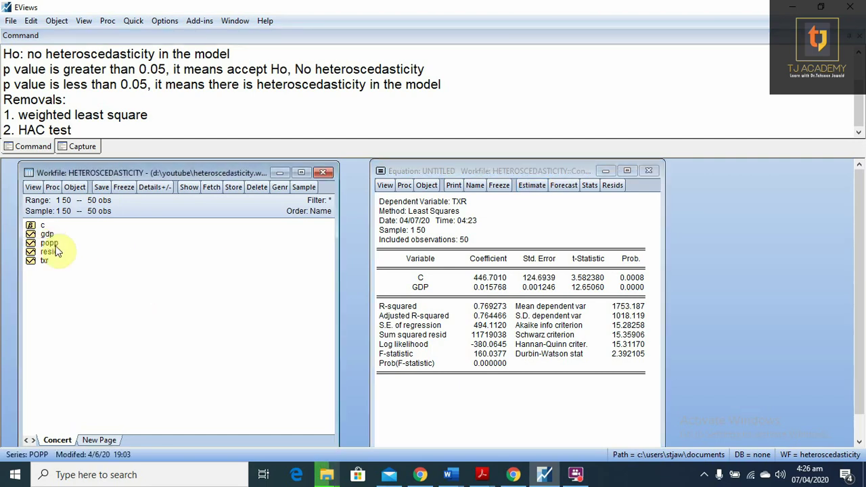
{"action": "left_click", "coordinate": [58, 244]}
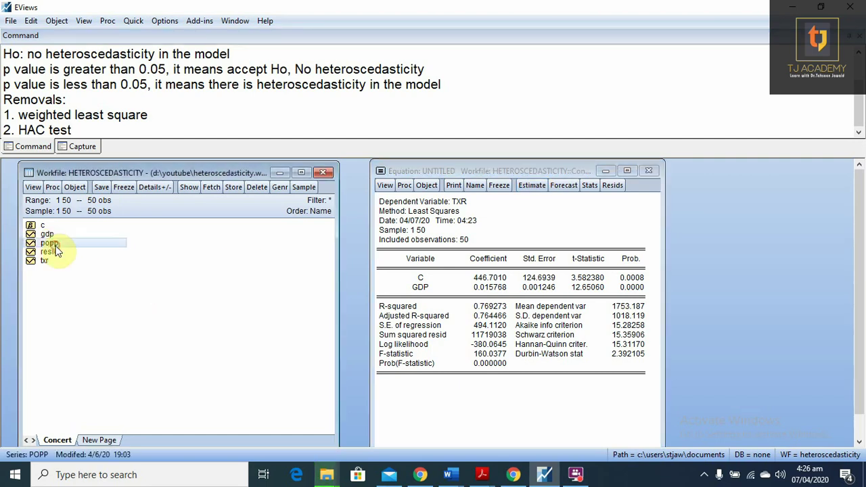
Step: Re-estimate the equation as txr/popp on c and gdp/popp (R-squared 0.817)
{"action": "left_click", "coordinate": [537, 188]}
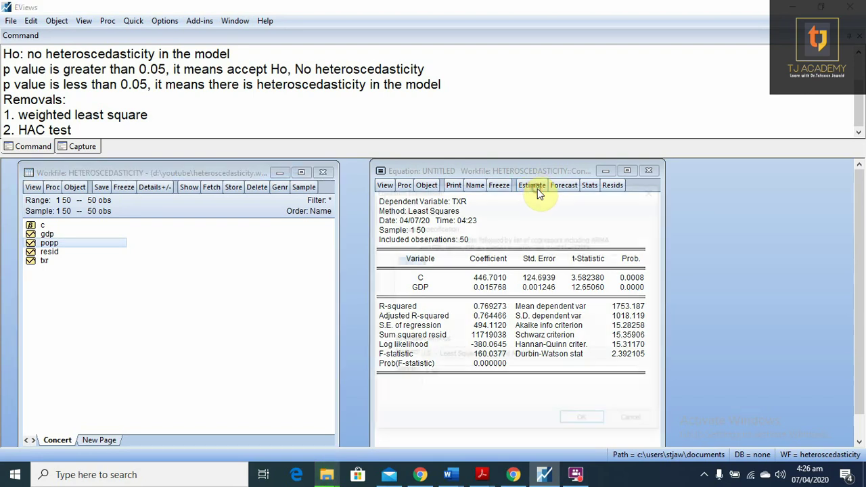
{"action": "left_click_drag", "start_coordinate": [526, 196], "coordinate": [655, 199]}
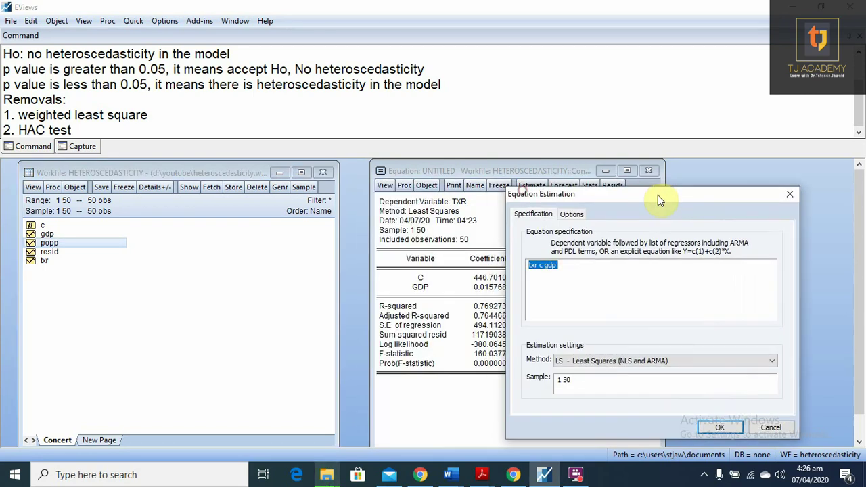
{"action": "left_click", "coordinate": [593, 287]}
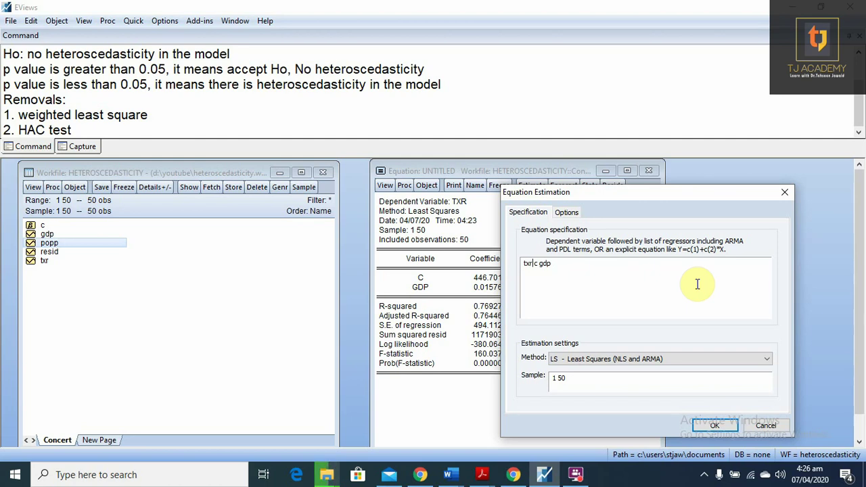
{"action": "type", "text": "/popp c gdp"}
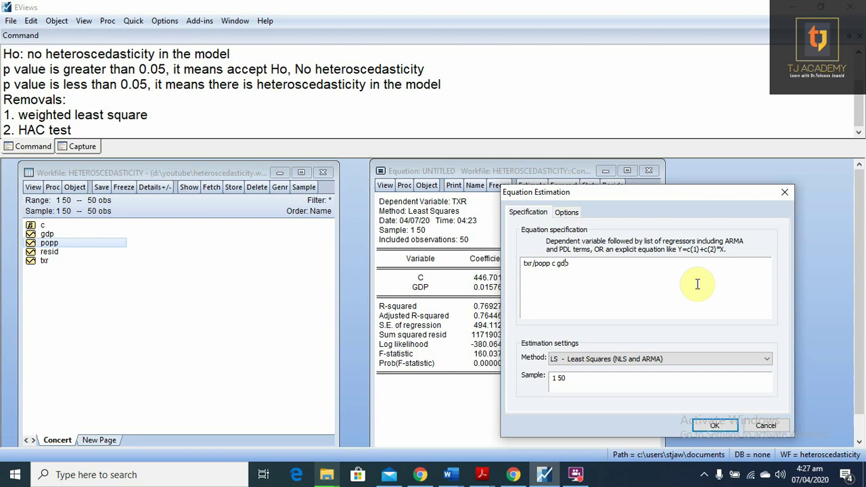
{"action": "type", "text": "/popp"}
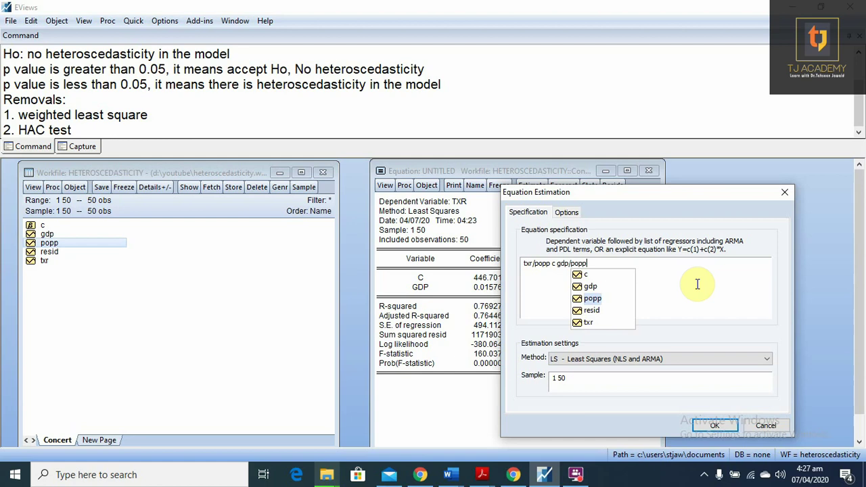
{"action": "key", "text": "Escape"}
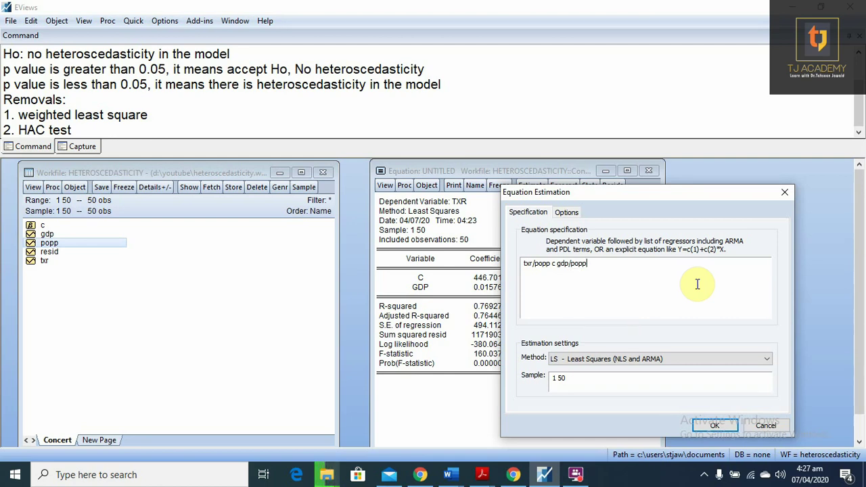
{"action": "key", "text": "Return"}
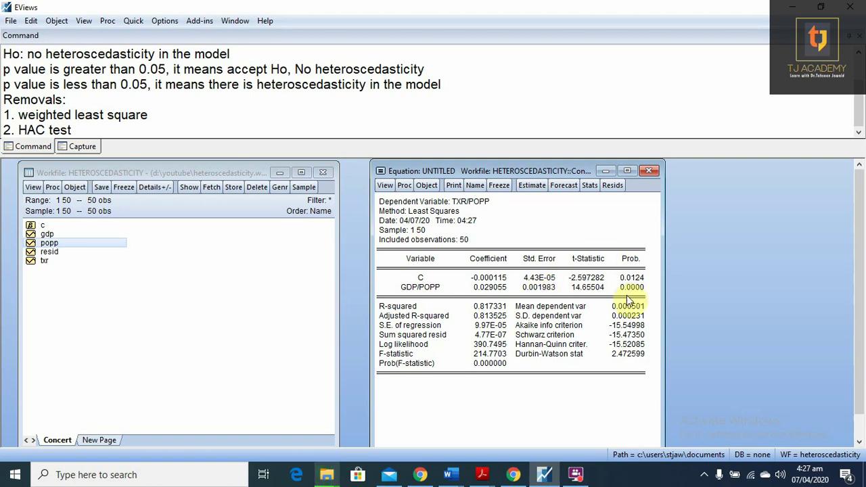
Step: Run a White test on the weighted regression, confirming F p-value 0.5599 shows no heteroscedasticity
{"action": "left_click", "coordinate": [385, 185]}
{"action": "mouse_move", "coordinate": [427, 303]}
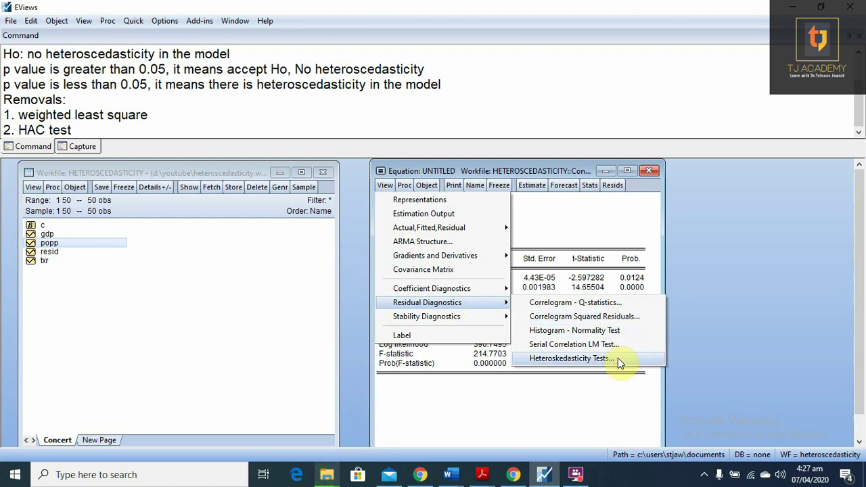
{"action": "left_click", "coordinate": [618, 358]}
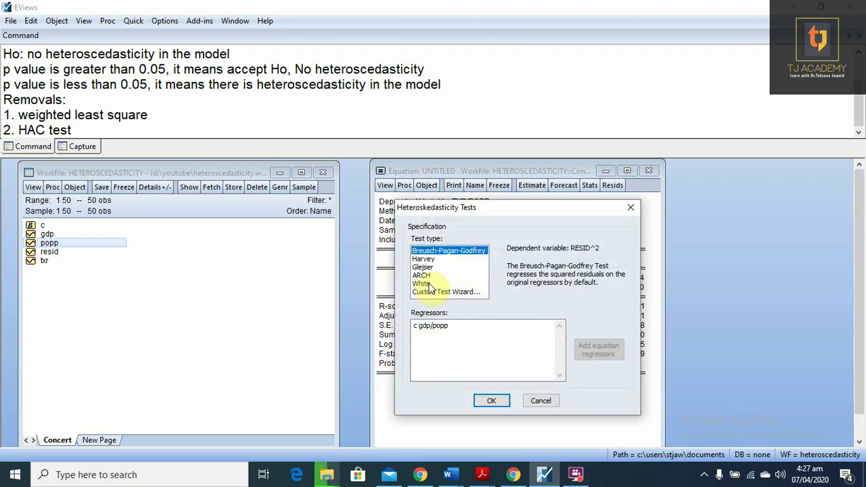
{"action": "left_click", "coordinate": [423, 283]}
{"action": "left_click", "coordinate": [494, 401]}
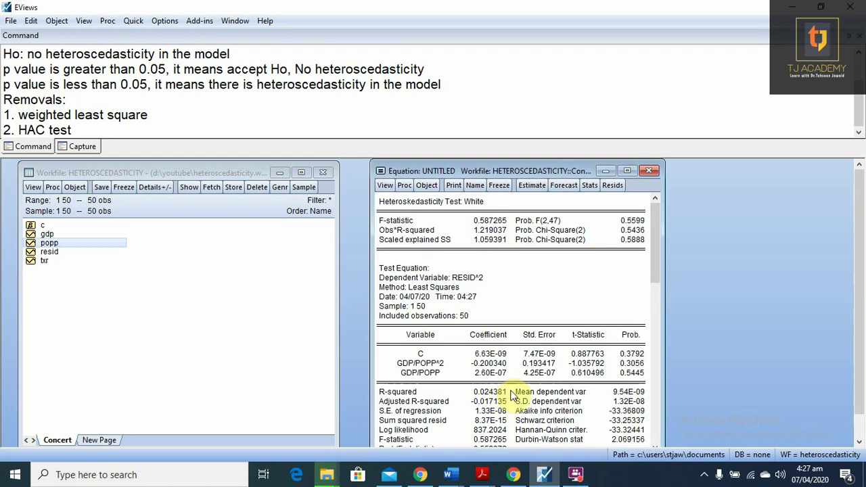
{"action": "left_click", "coordinate": [409, 220]}
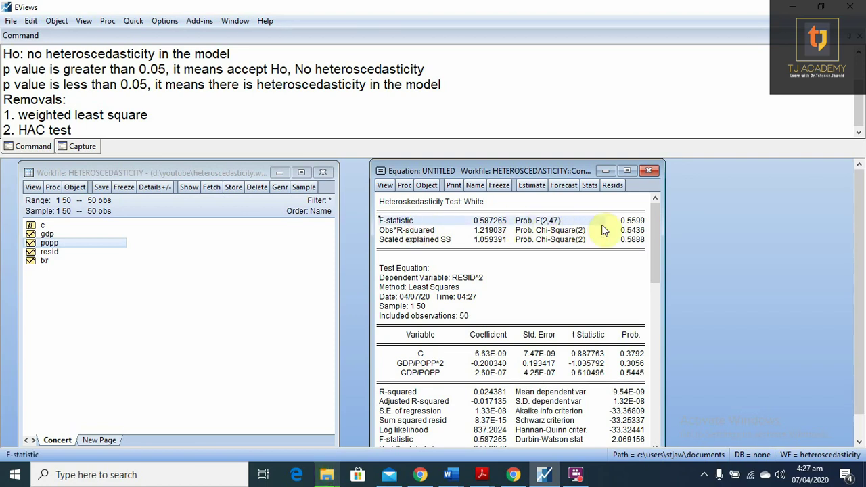
{"action": "left_click", "coordinate": [625, 222]}
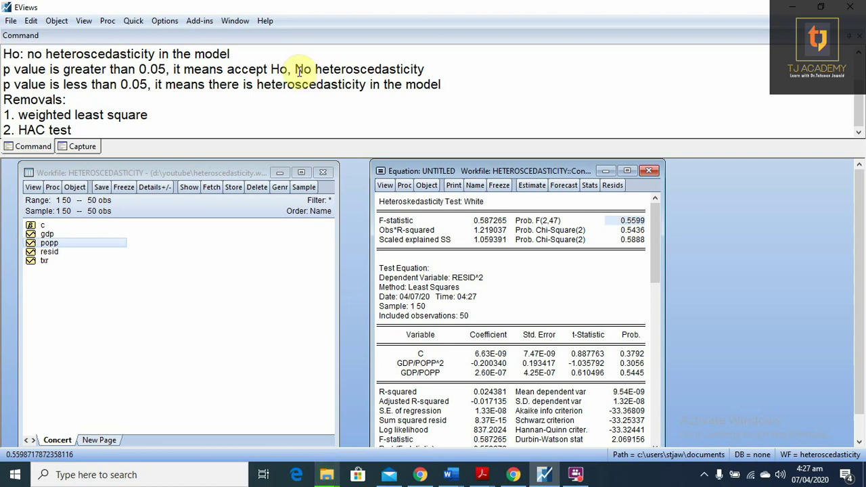
{"action": "left_click_drag", "start_coordinate": [295, 69], "coordinate": [428, 69]}
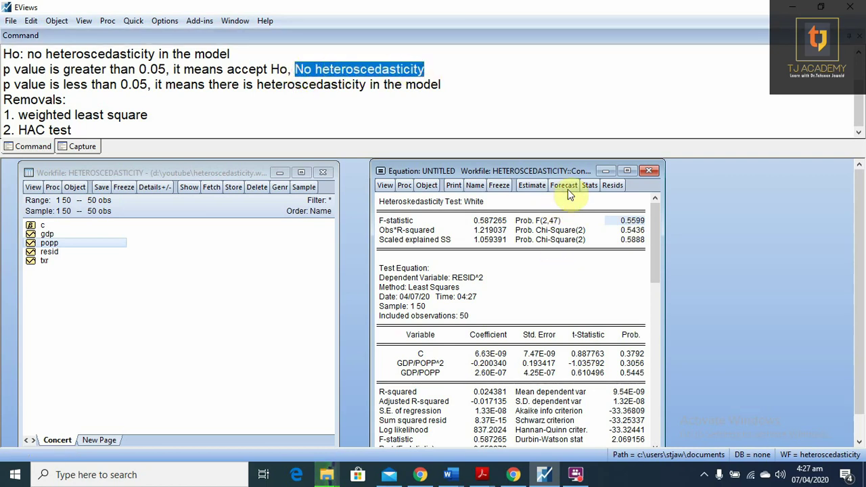
Step: Freeze the weighted TXR/POPP estimates into an untitled table beside the equation
{"action": "left_click", "coordinate": [590, 187]}
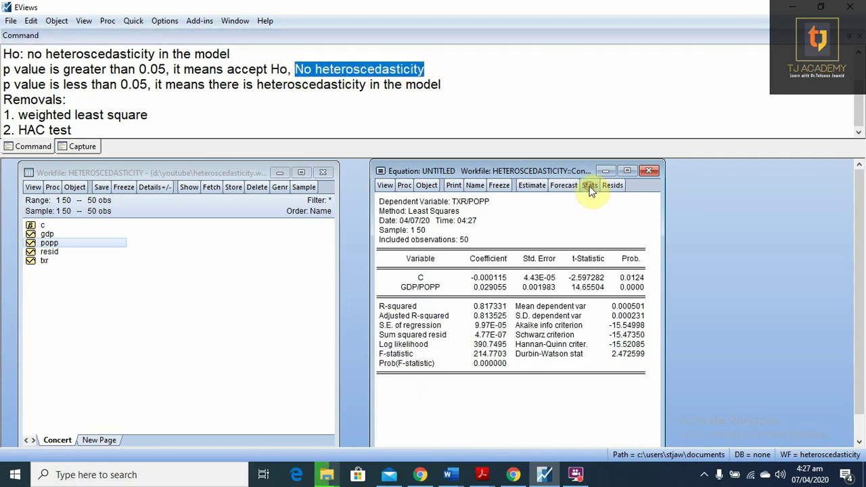
{"action": "left_click", "coordinate": [501, 186]}
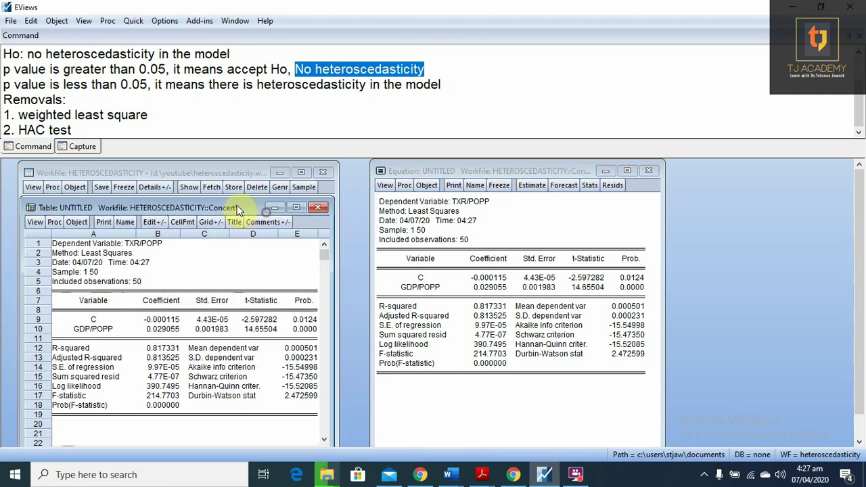
{"action": "left_click_drag", "start_coordinate": [237, 210], "coordinate": [231, 188]}
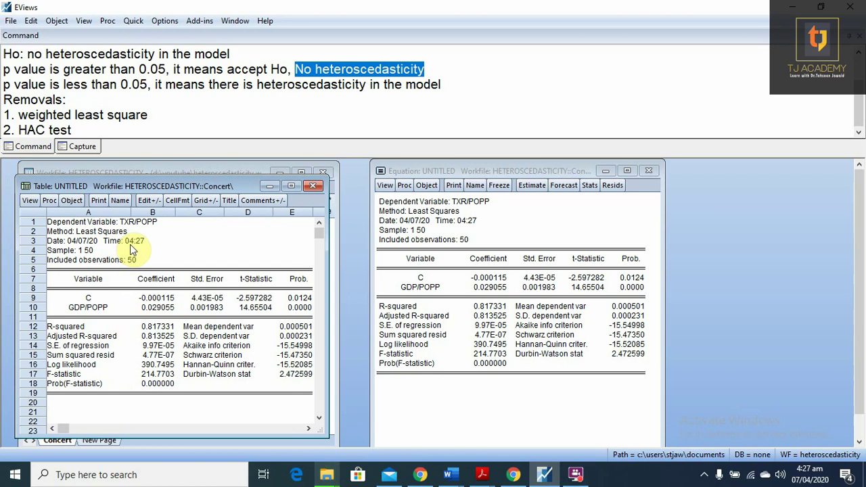
Step: Remove /popp and re-estimate the unweighted txr c gdp regression (R-squared 0.769)
{"action": "left_click", "coordinate": [535, 186]}
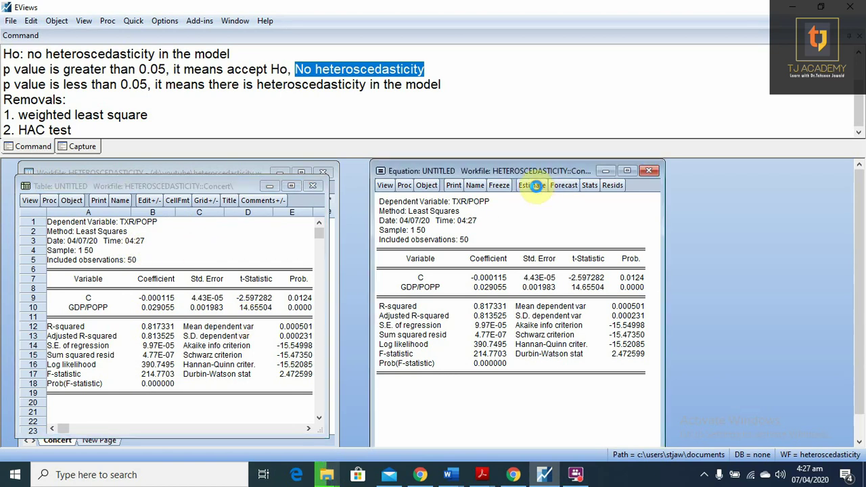
{"action": "left_click", "coordinate": [521, 282]}
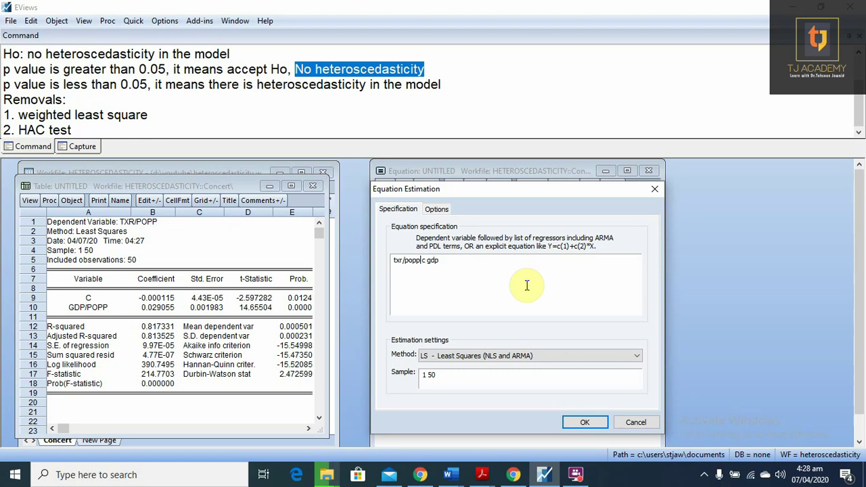
{"action": "key", "text": "BackSpace"}
{"action": "key", "text": "BackSpace"}
{"action": "key", "text": "BackSpace"}
{"action": "key", "text": "BackSpace"}
{"action": "key", "text": "BackSpace"}
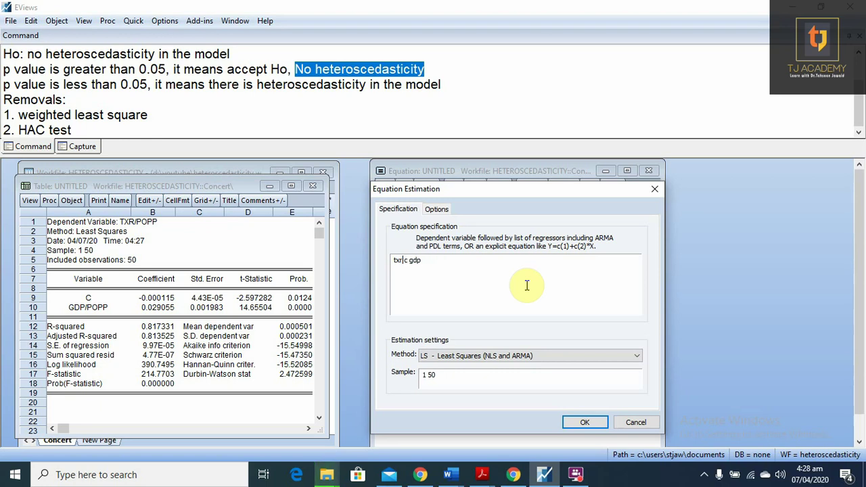
{"action": "key", "text": "Return"}
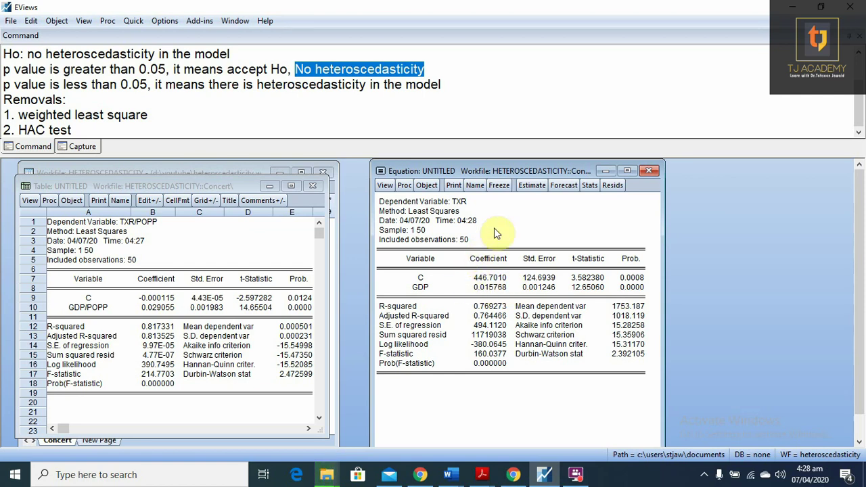
Step: Re-estimate the TXR-on-GDP equation with HAC (Newey-West) coefficient covariance, giving GDP t-statistic 9.21
{"action": "left_click", "coordinate": [533, 186]}
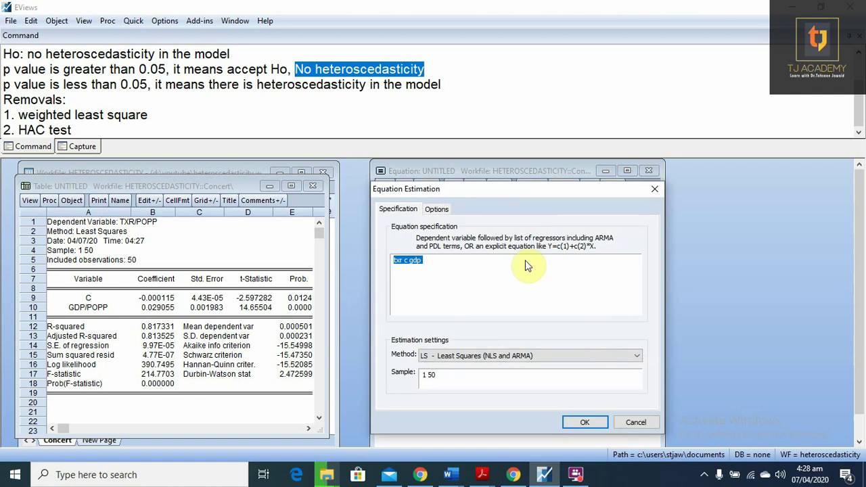
{"action": "left_click", "coordinate": [444, 210]}
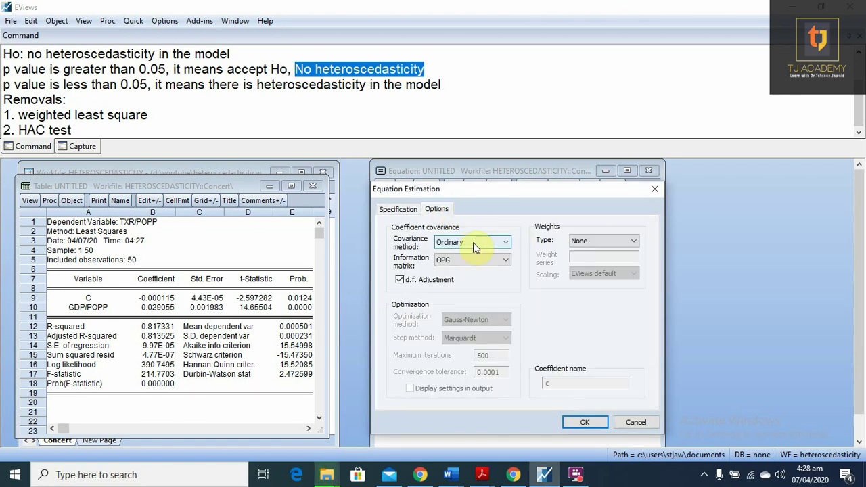
{"action": "left_click", "coordinate": [473, 242]}
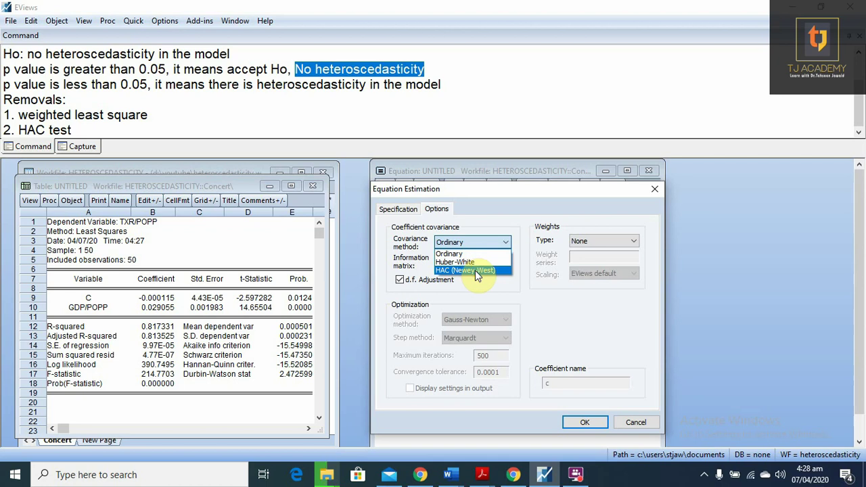
{"action": "left_click", "coordinate": [475, 271]}
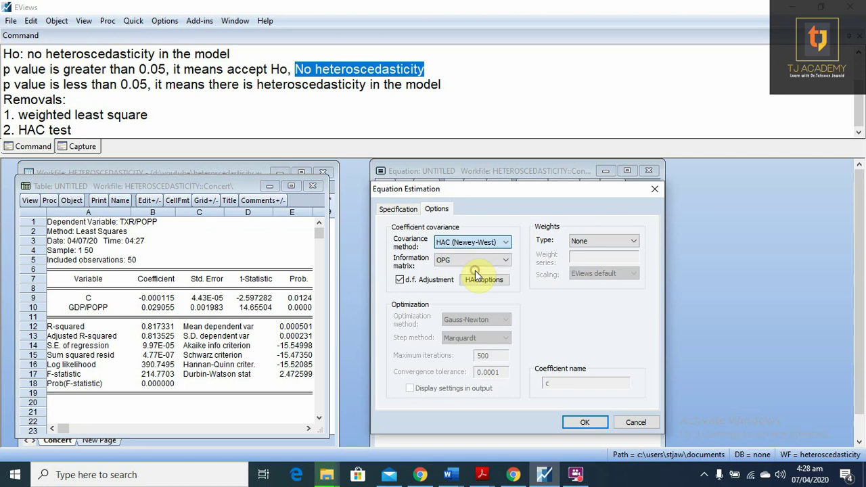
{"action": "left_click", "coordinate": [586, 424]}
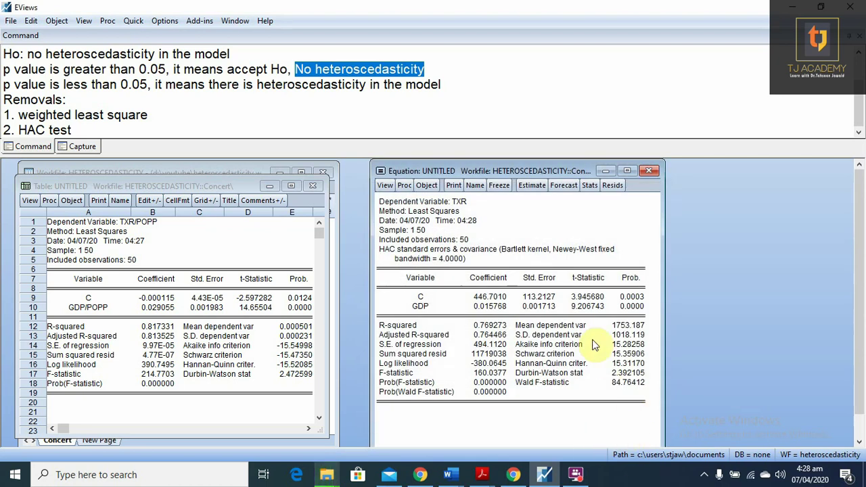
{"action": "left_click_drag", "start_coordinate": [514, 171], "coordinate": [544, 178]}
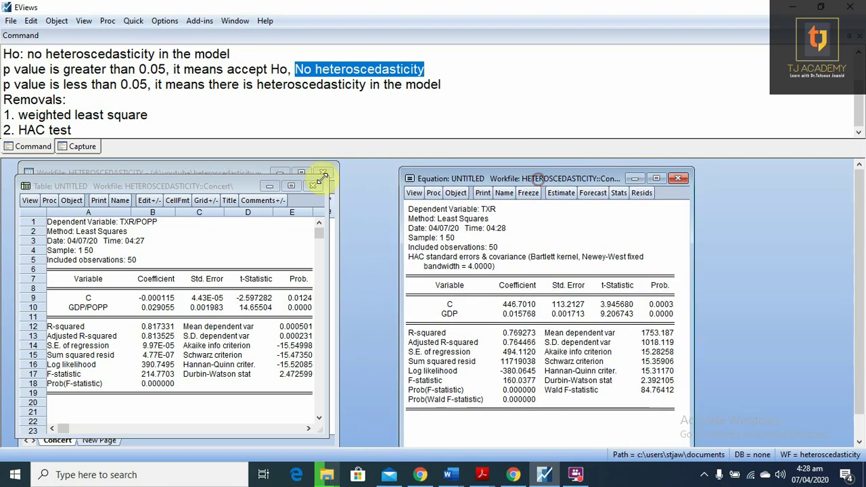
{"action": "left_click_drag", "start_coordinate": [199, 189], "coordinate": [233, 179]}
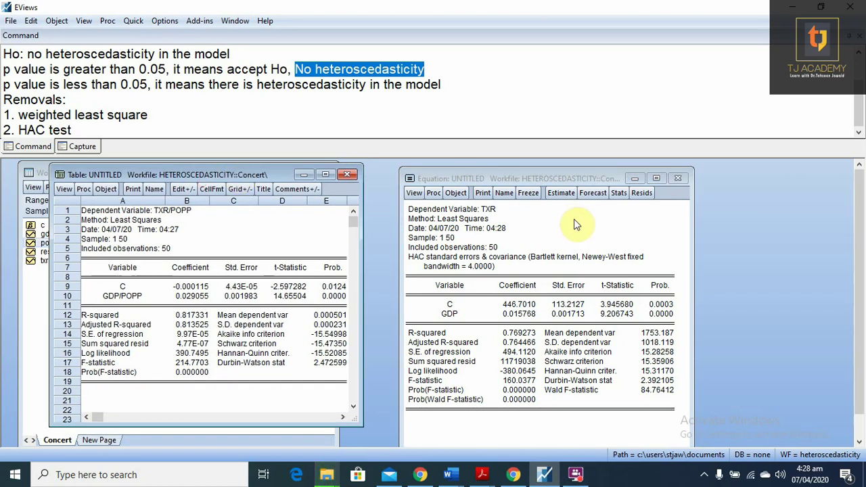
{"action": "left_click", "coordinate": [413, 263]}
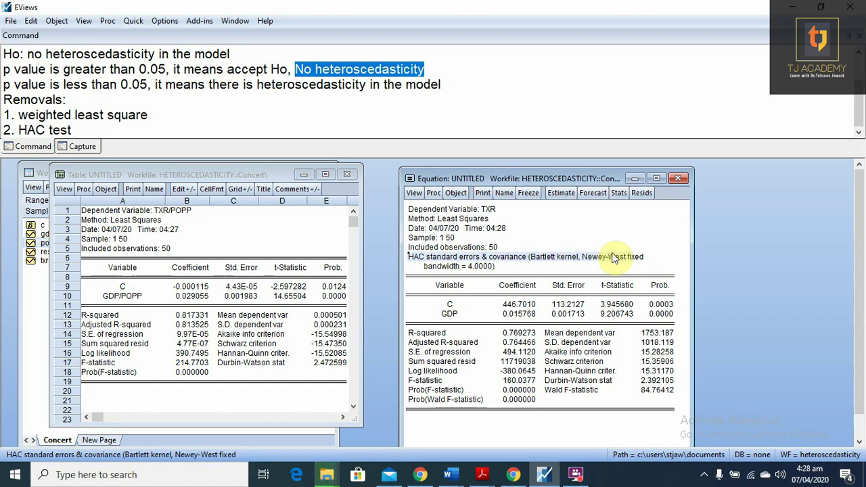
{"action": "left_click_drag", "start_coordinate": [497, 260], "coordinate": [636, 255]}
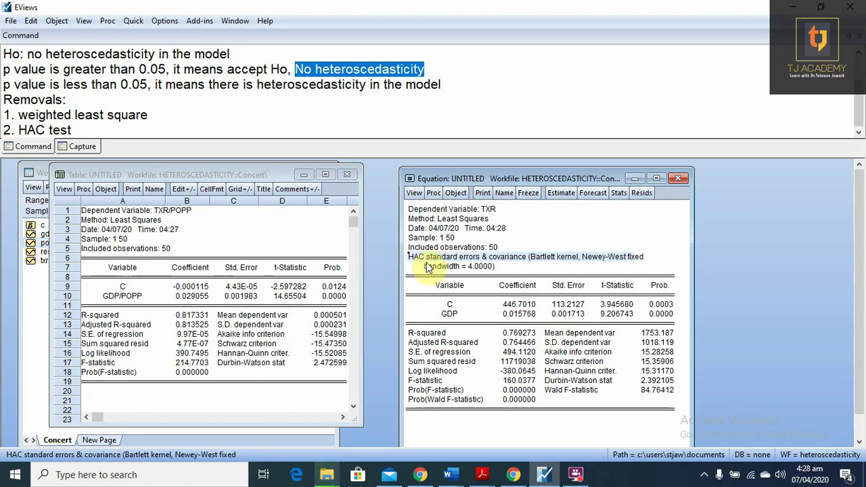
{"action": "left_click_drag", "start_coordinate": [409, 207], "coordinate": [670, 328]}
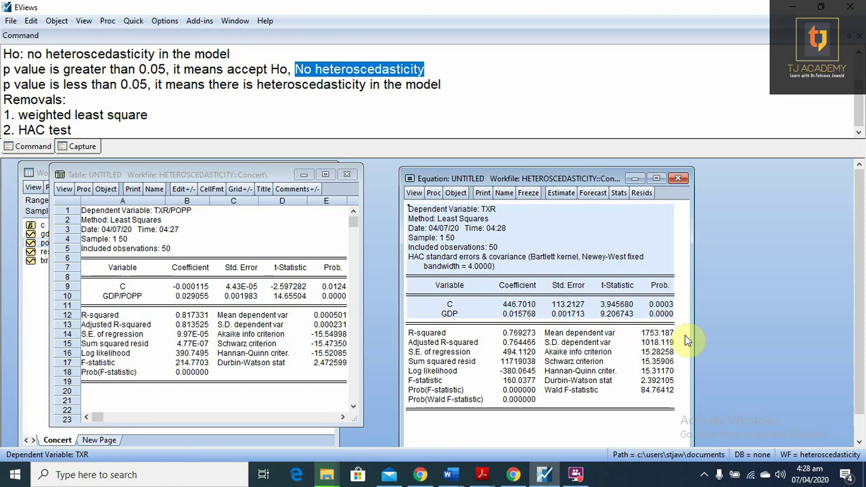
{"action": "left_click", "coordinate": [685, 335]}
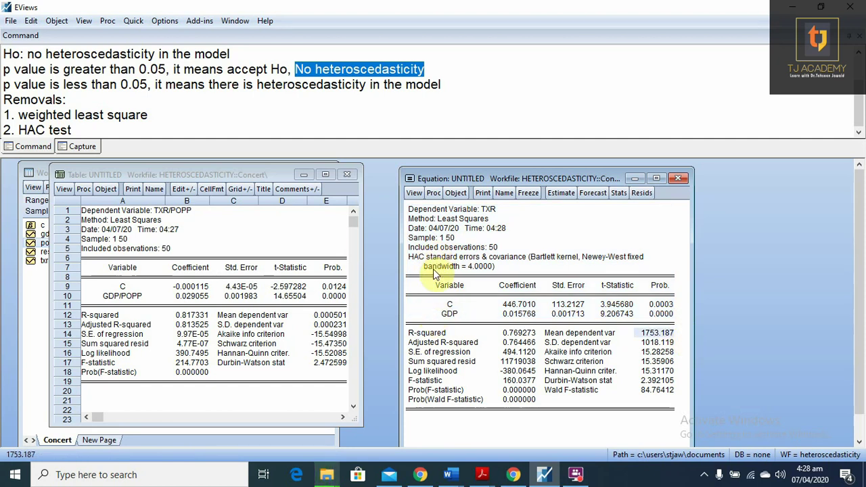
{"action": "left_click_drag", "start_coordinate": [437, 288], "coordinate": [674, 322]}
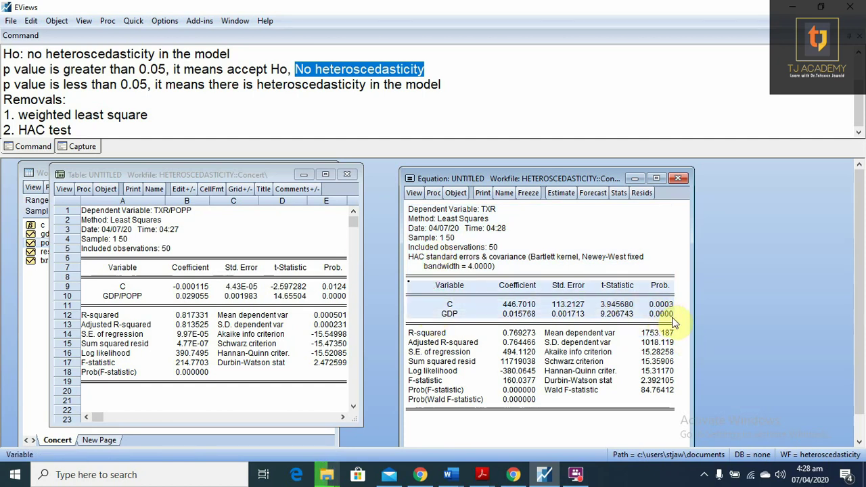